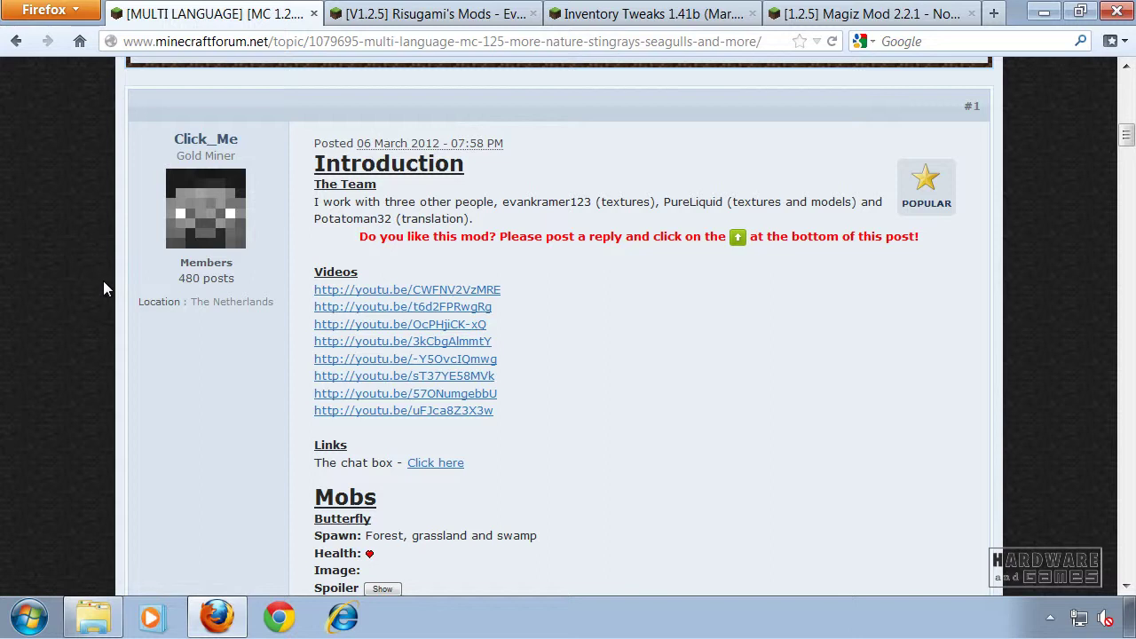
- Review the More Nature mod's forum topic and its download section for the Minecraft 1.2.5 version and requirements, briefly checking the Downloads folder
{"action": "scroll", "coordinate": [78, 278], "scroll_direction": "down", "scroll_amount": 1}
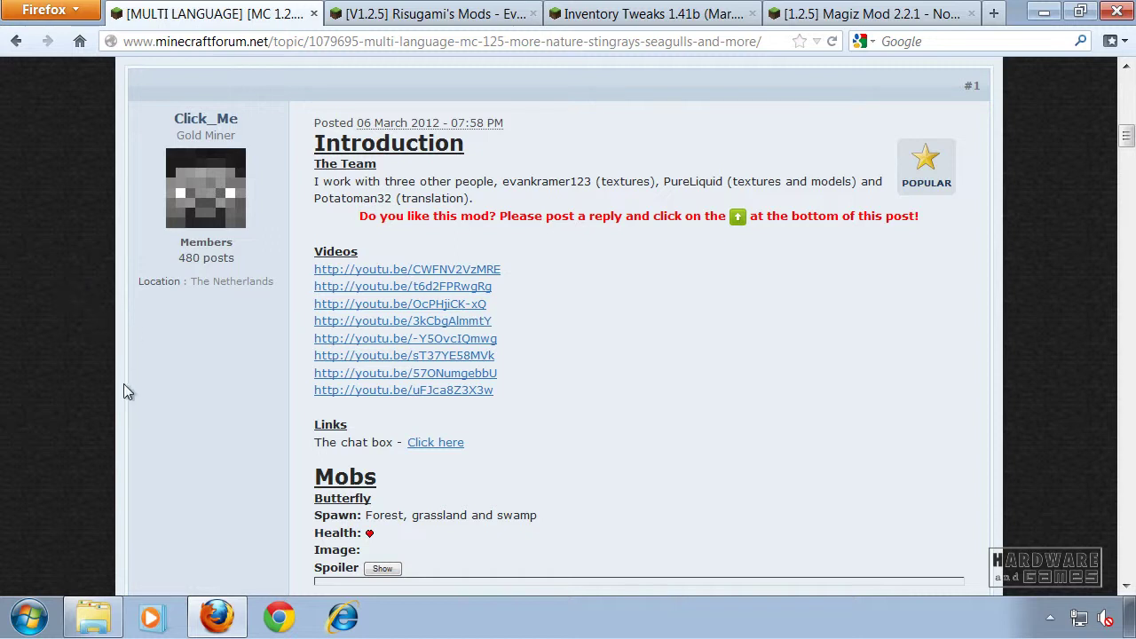
{"action": "left_click", "coordinate": [96, 617]}
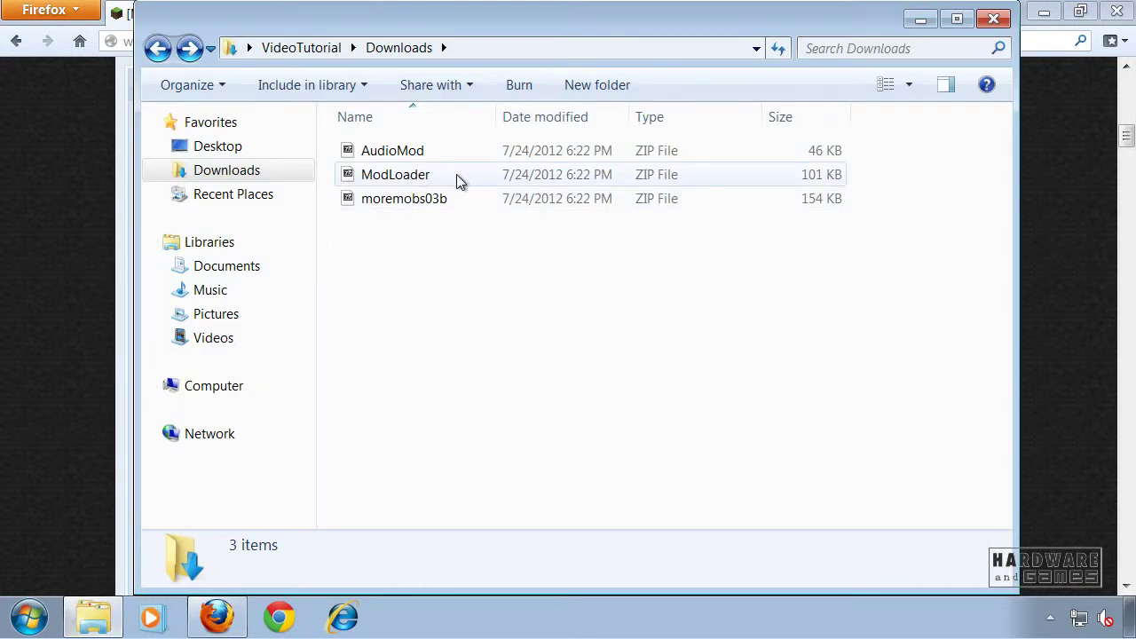
{"action": "left_click", "coordinate": [54, 254]}
{"action": "scroll", "coordinate": [73, 282], "scroll_direction": "up", "scroll_amount": 2}
{"action": "scroll", "coordinate": [75, 286], "scroll_direction": "down", "scroll_amount": 2}
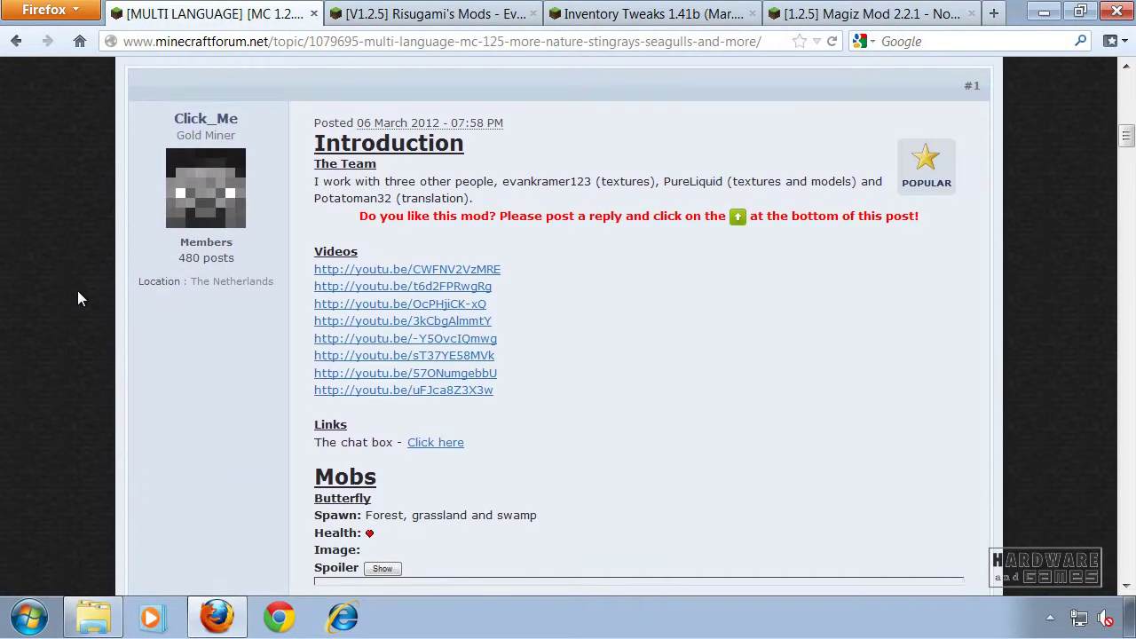
{"action": "scroll", "coordinate": [78, 299], "scroll_direction": "up", "scroll_amount": 15}
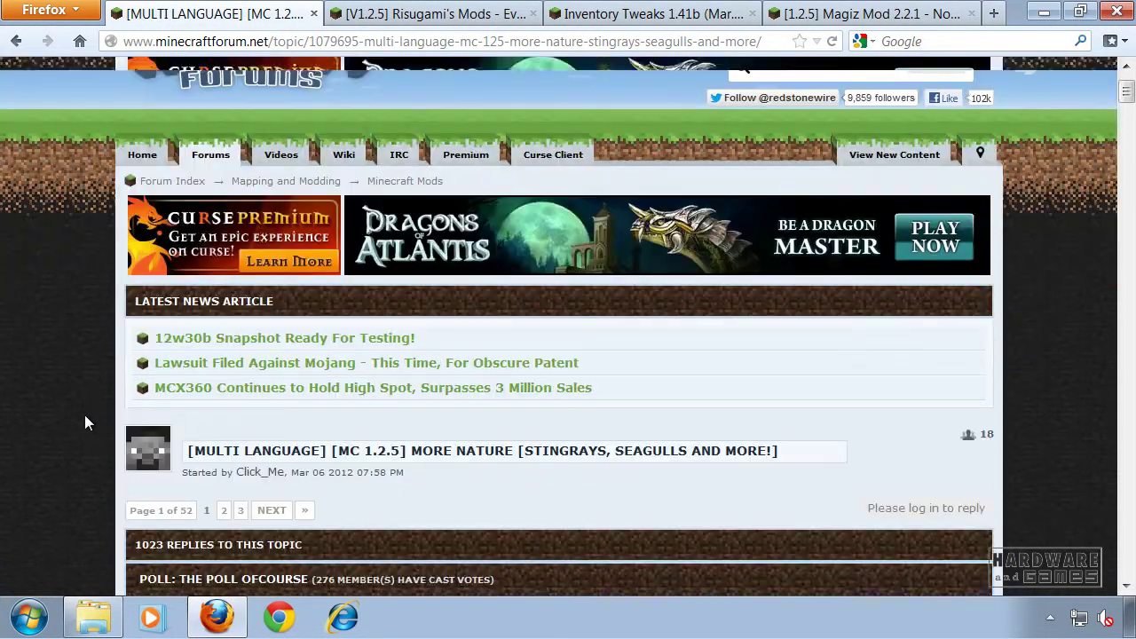
{"action": "scroll", "coordinate": [85, 423], "scroll_direction": "down", "scroll_amount": 20}
{"action": "scroll", "coordinate": [122, 341], "scroll_direction": "up", "scroll_amount": 5}
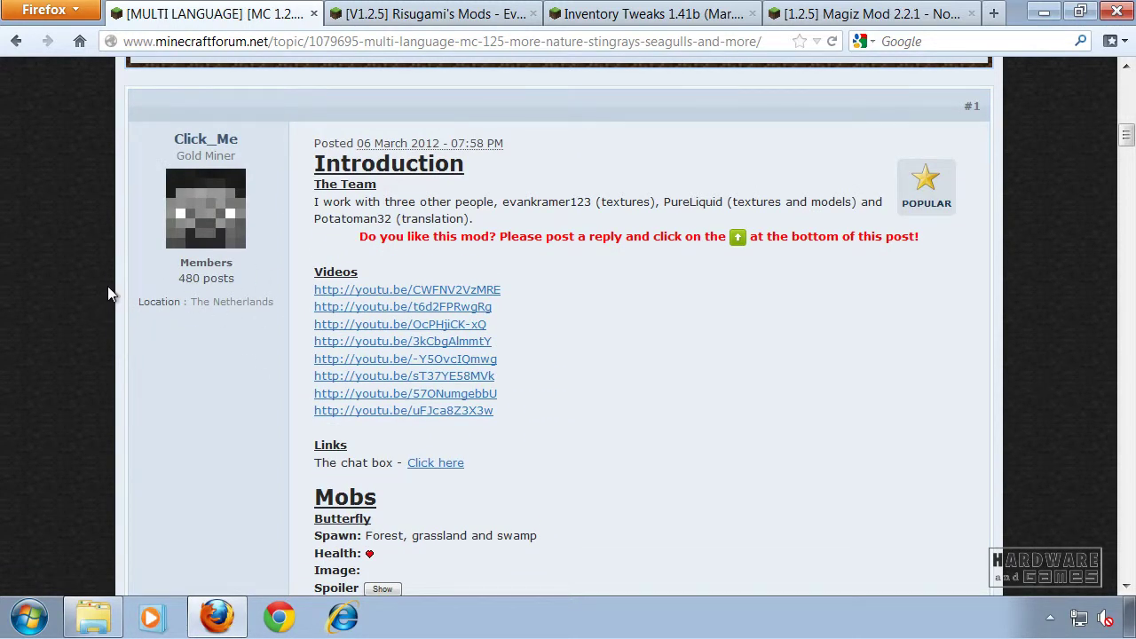
{"action": "scroll", "coordinate": [73, 282], "scroll_direction": "down", "scroll_amount": 10}
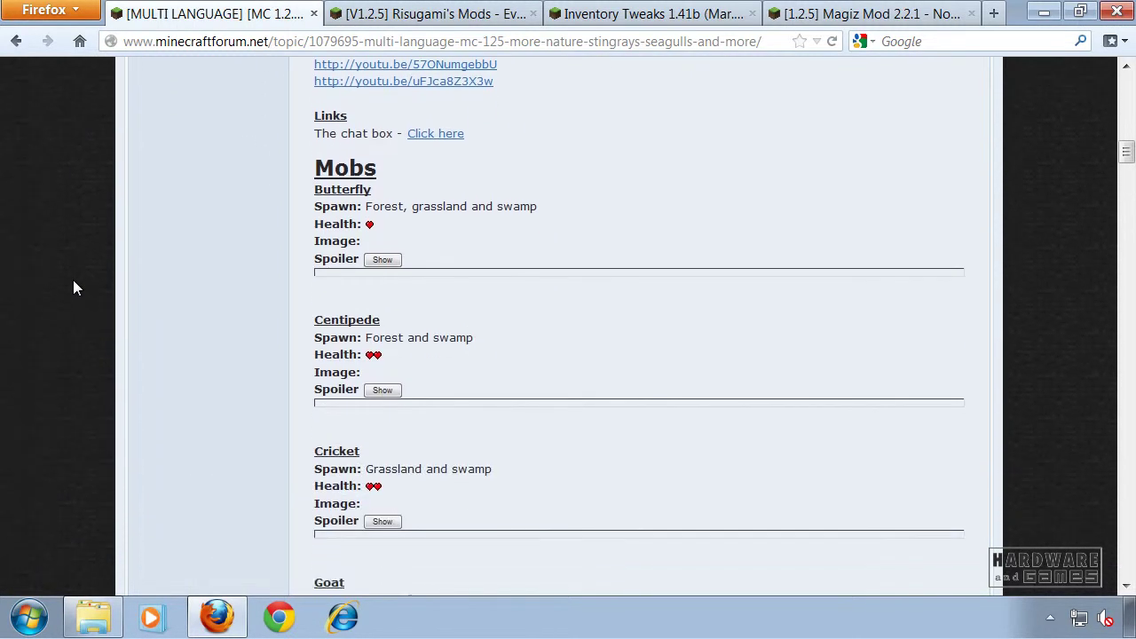
{"action": "scroll", "coordinate": [74, 283], "scroll_direction": "down", "scroll_amount": 20}
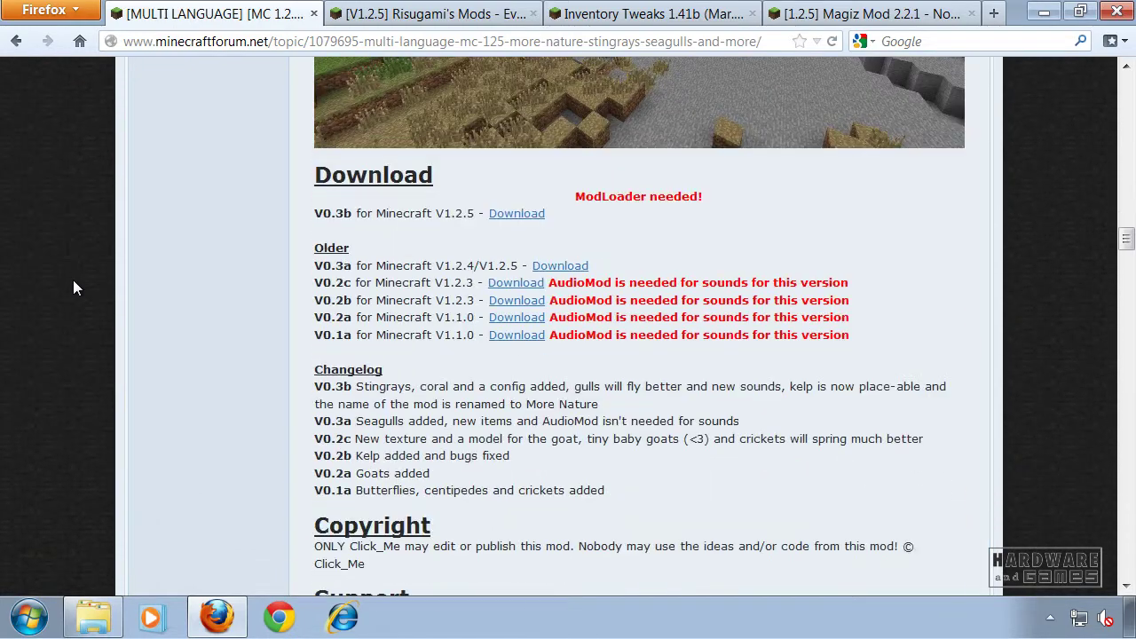
{"action": "scroll", "coordinate": [73, 280], "scroll_direction": "up", "scroll_amount": 4}
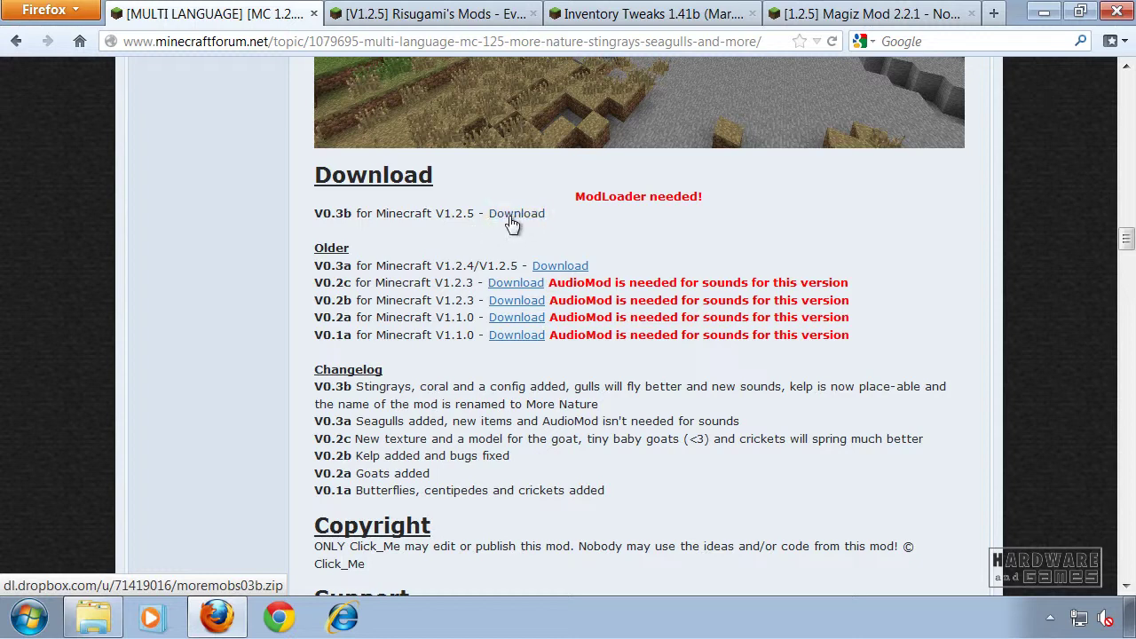
{"action": "scroll", "coordinate": [120, 315], "scroll_direction": "up", "scroll_amount": 3}
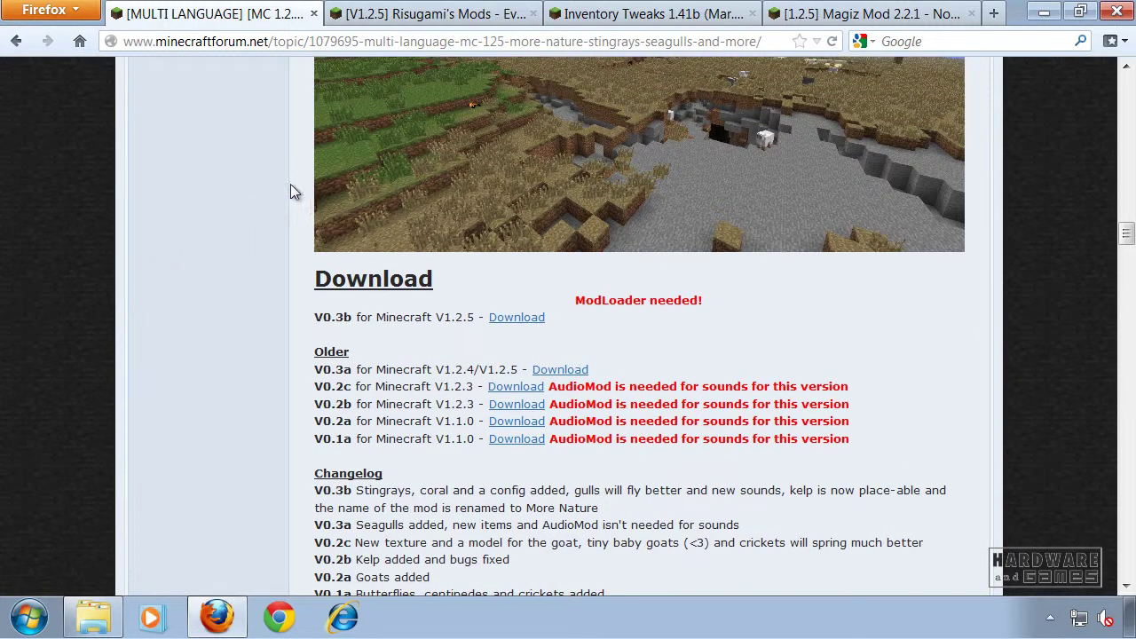
- Examine the Risugami's Mods forum topic for the ModLoader 1.2.5 and AudioMod 1.2.5 entries
{"action": "left_click", "coordinate": [435, 13]}
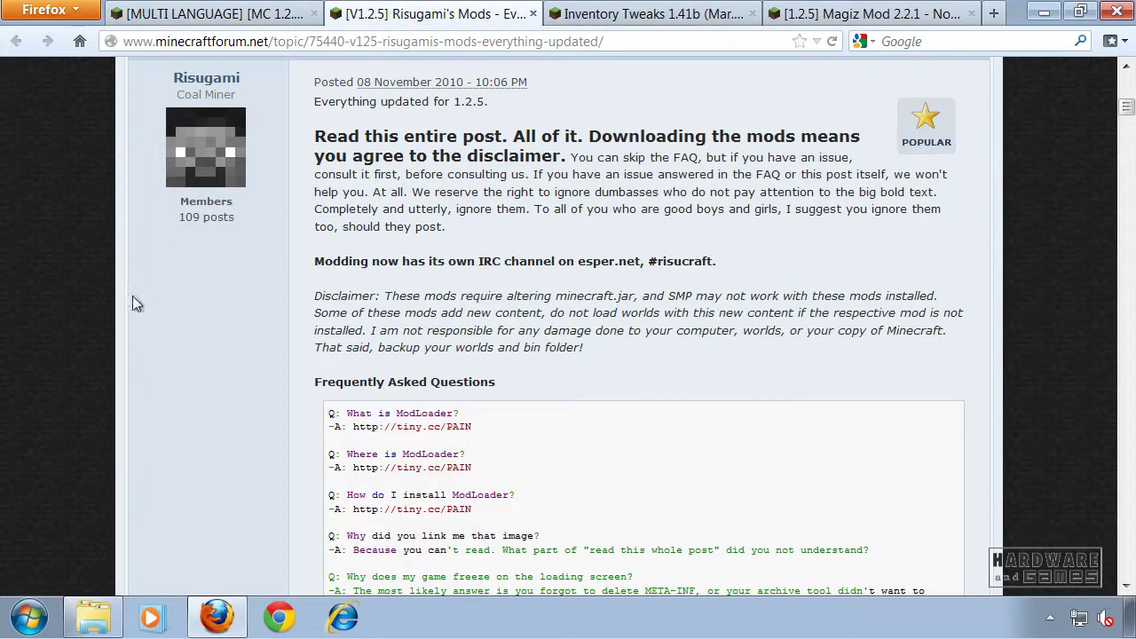
{"action": "scroll", "coordinate": [96, 275], "scroll_direction": "up", "scroll_amount": 1}
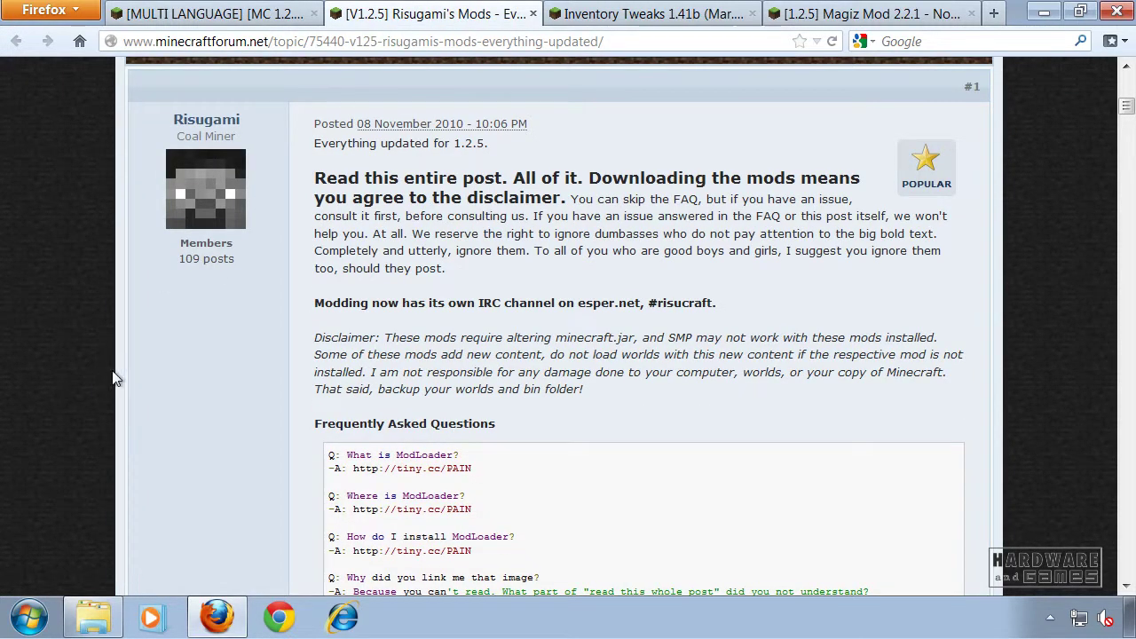
{"action": "scroll", "coordinate": [101, 452], "scroll_direction": "up", "scroll_amount": 10}
{"action": "scroll", "coordinate": [97, 408], "scroll_direction": "down", "scroll_amount": 6}
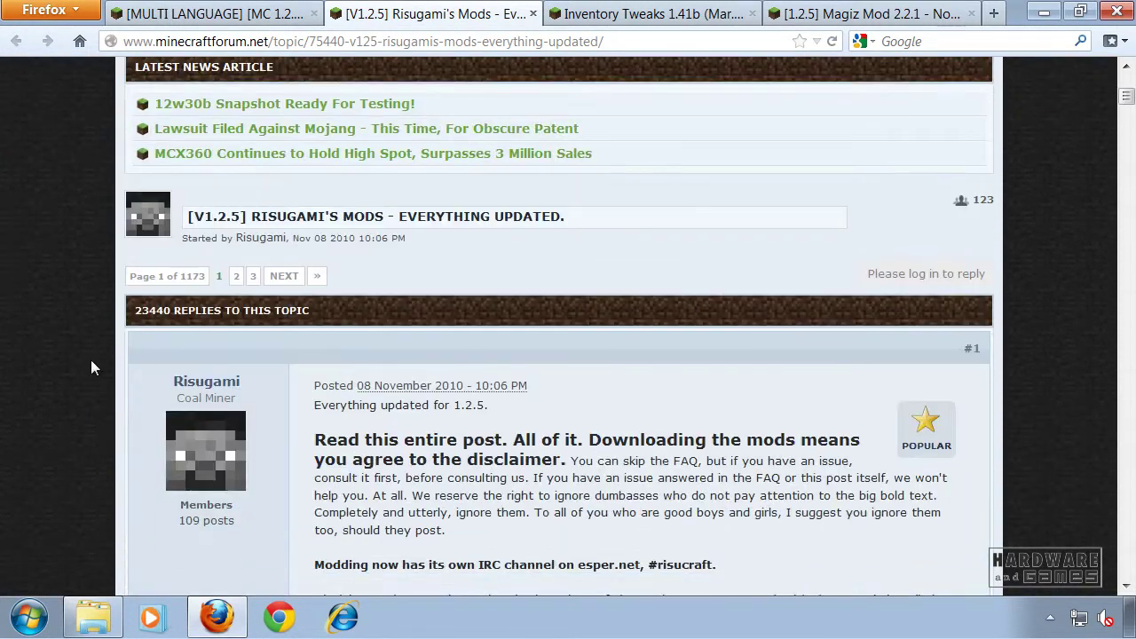
{"action": "scroll", "coordinate": [107, 351], "scroll_direction": "down", "scroll_amount": 6}
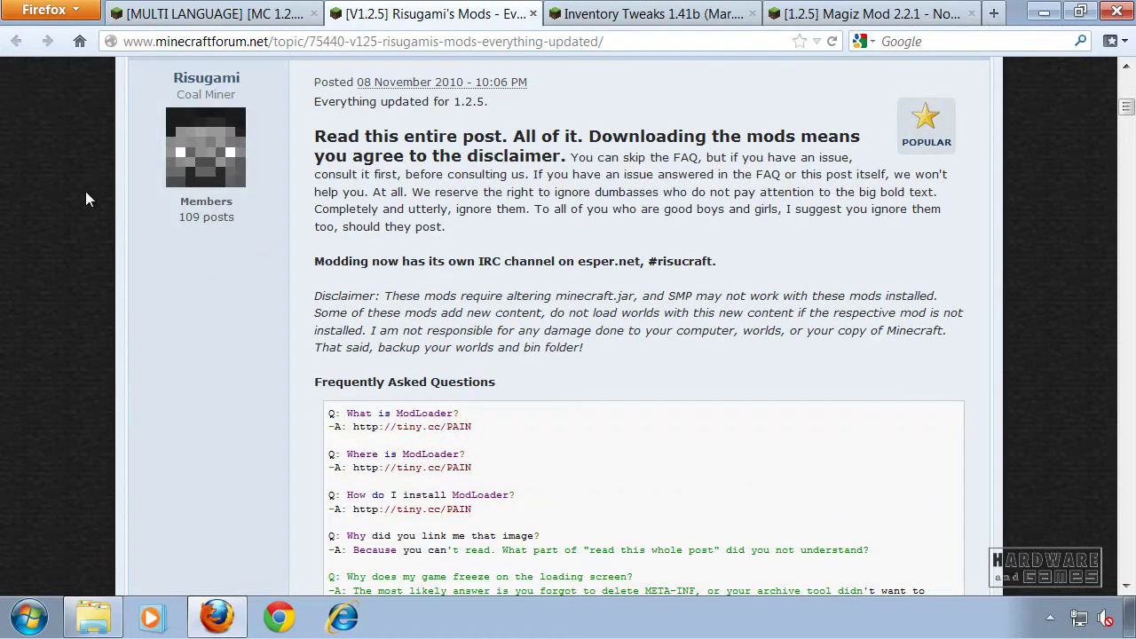
{"action": "scroll", "coordinate": [71, 213], "scroll_direction": "down", "scroll_amount": 1}
{"action": "scroll", "coordinate": [71, 213], "scroll_direction": "down", "scroll_amount": 15}
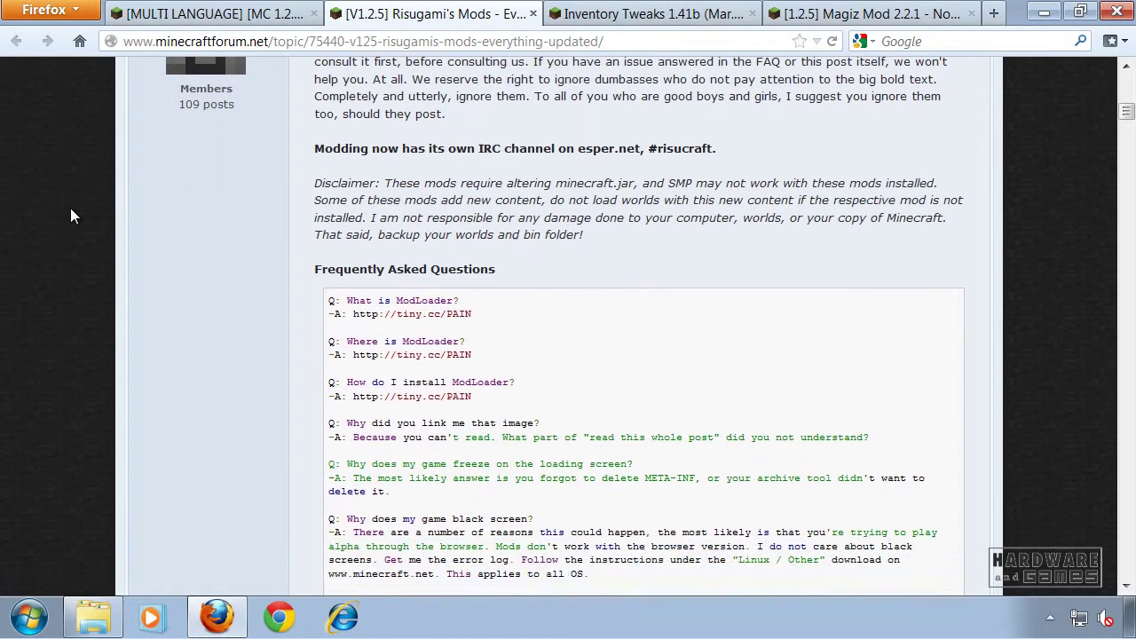
{"action": "scroll", "coordinate": [99, 233], "scroll_direction": "down", "scroll_amount": 16}
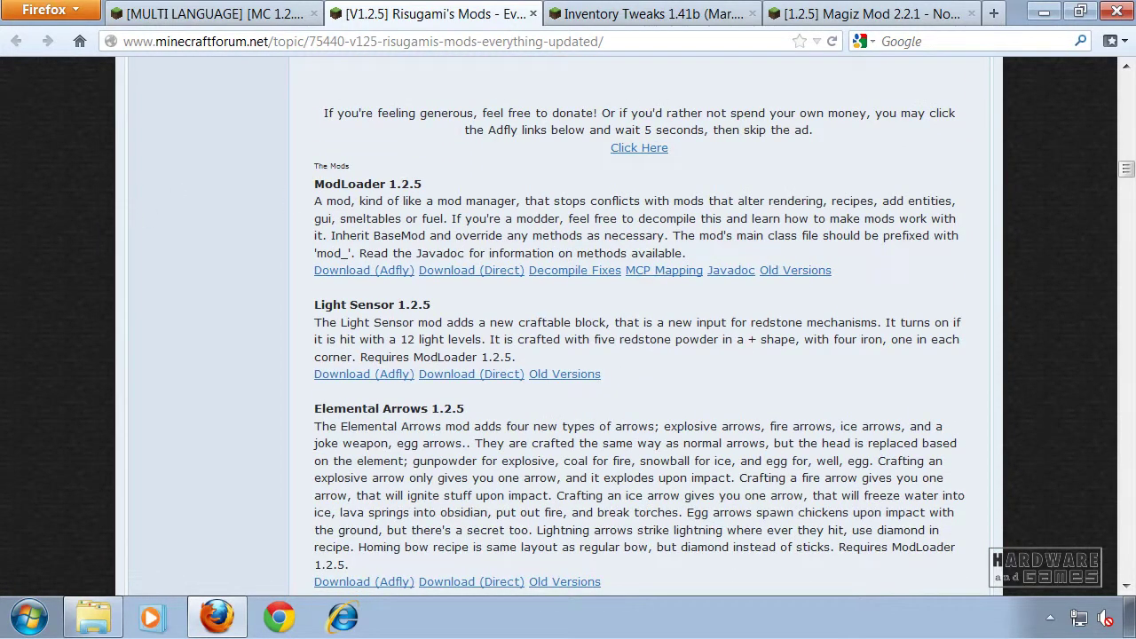
{"action": "left_click_drag", "start_coordinate": [302, 184], "coordinate": [435, 181]}
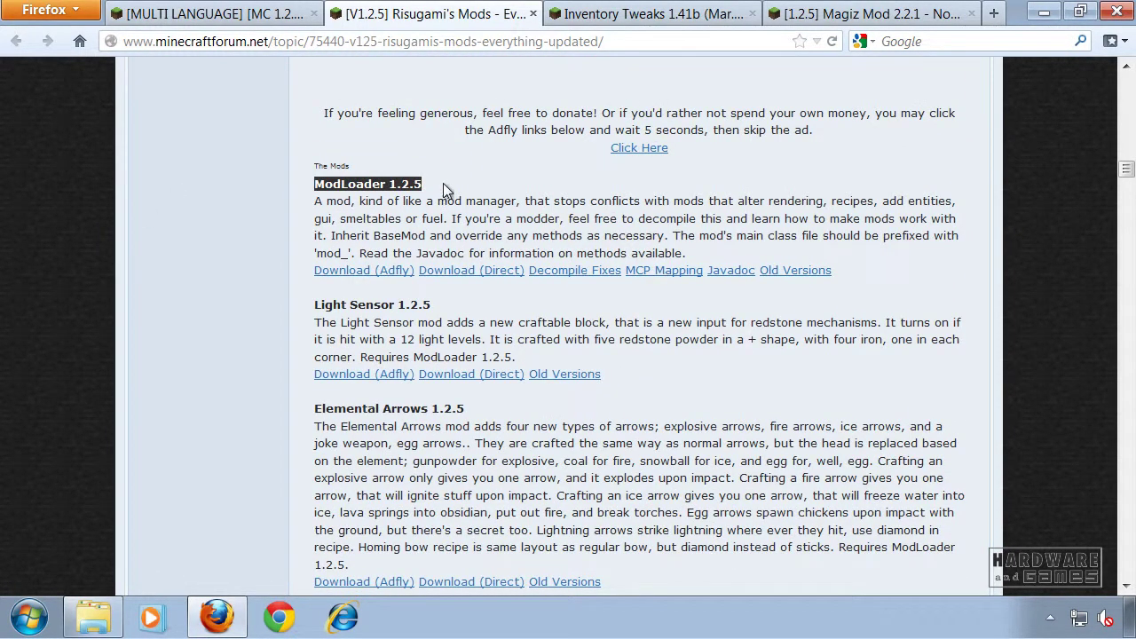
{"action": "left_click", "coordinate": [443, 183]}
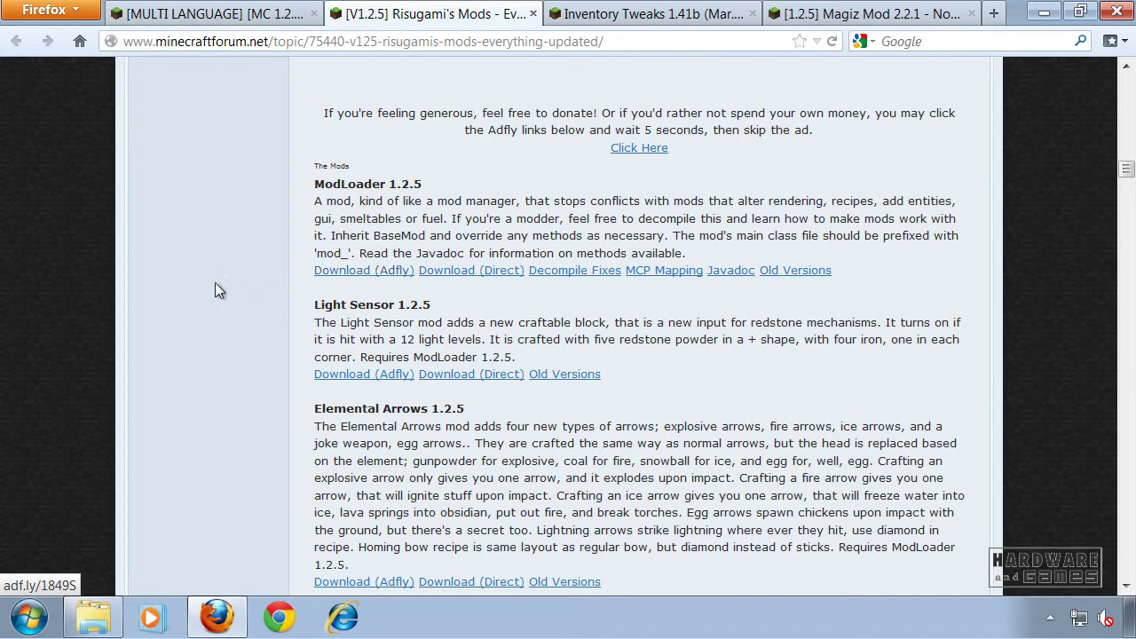
{"action": "scroll", "coordinate": [204, 275], "scroll_direction": "down", "scroll_amount": 4}
{"action": "scroll", "coordinate": [180, 244], "scroll_direction": "down", "scroll_amount": 10}
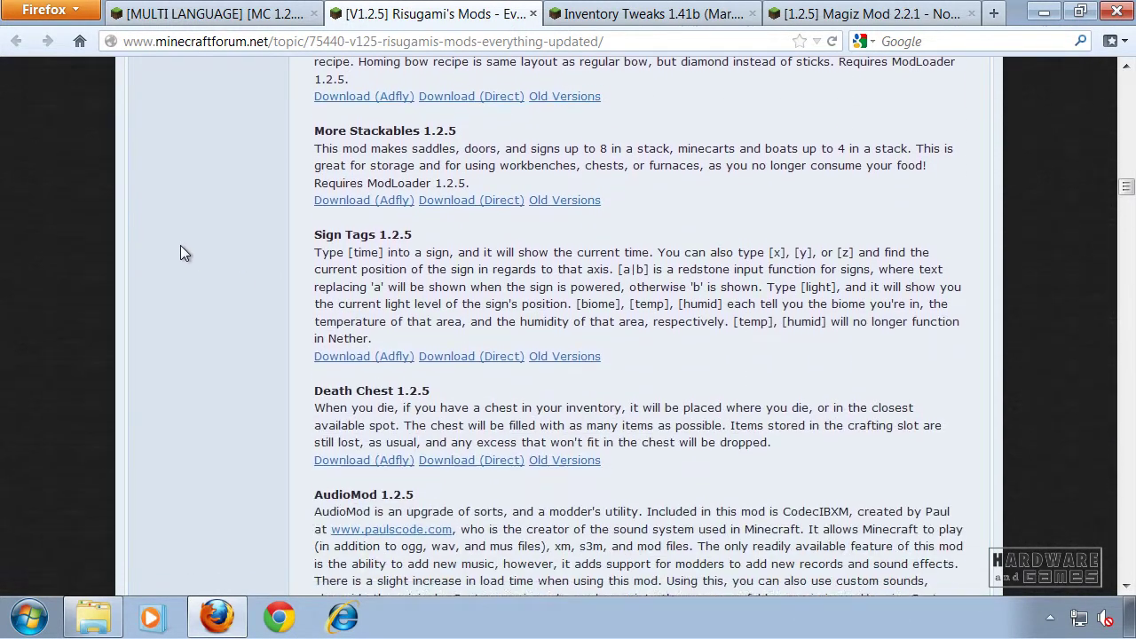
- In the Downloads folder in Windows Explorer, extract the AudioMod, ModLoader and moremobs03b archives with 7-Zip, each into its own folder
{"action": "left_click", "coordinate": [108, 614]}
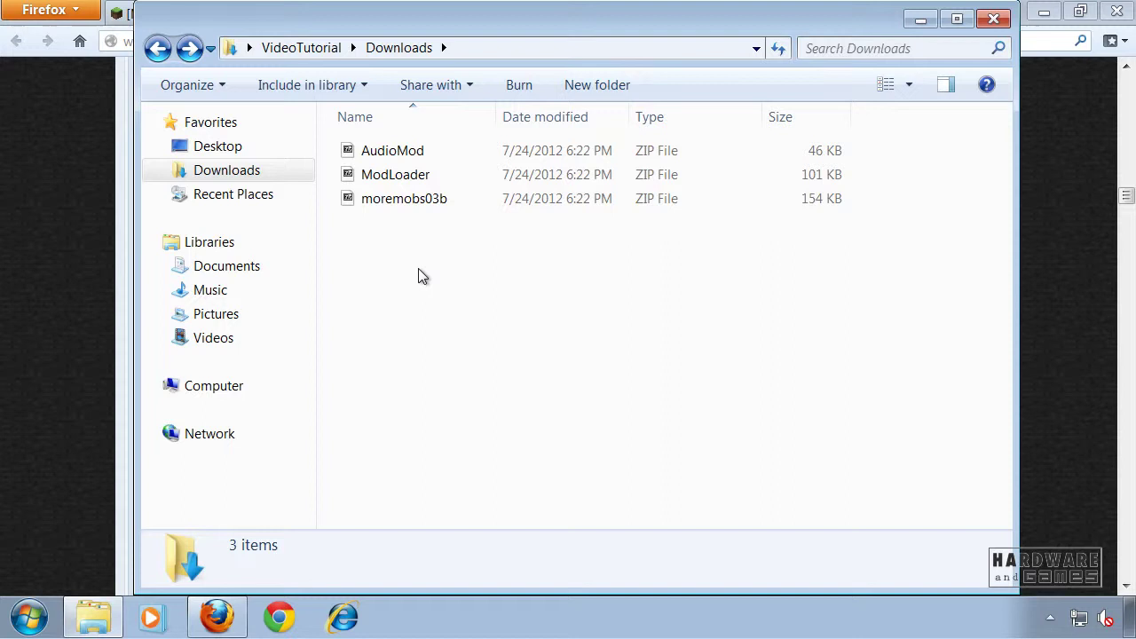
{"action": "left_click_drag", "start_coordinate": [397, 257], "coordinate": [396, 153]}
{"action": "right_click", "coordinate": [397, 153]}
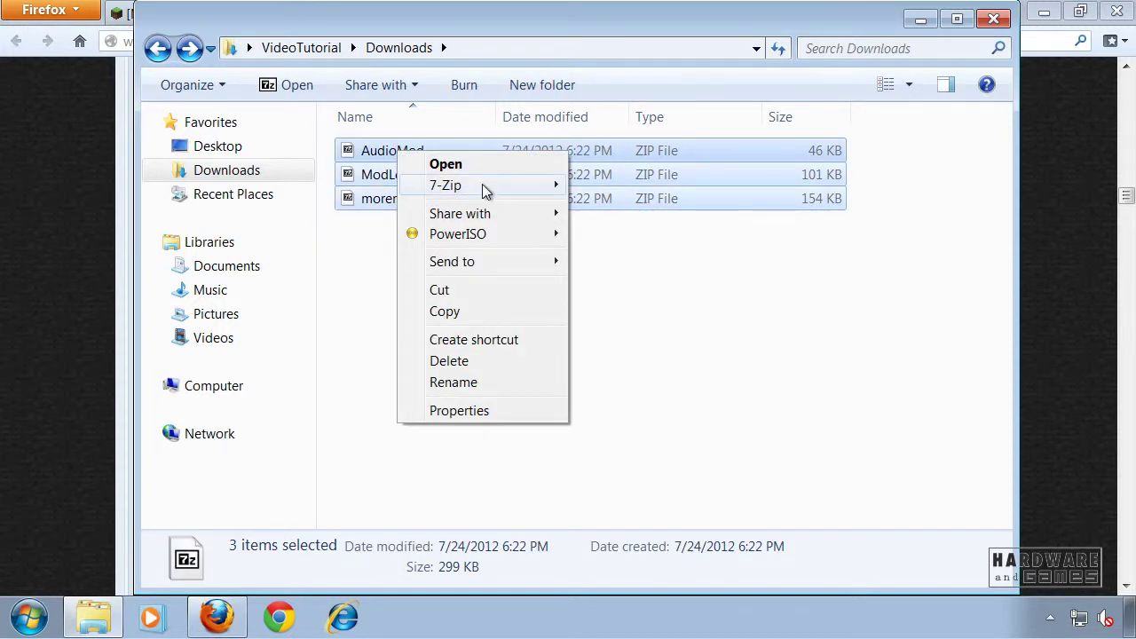
{"action": "mouse_move", "coordinate": [470, 190]}
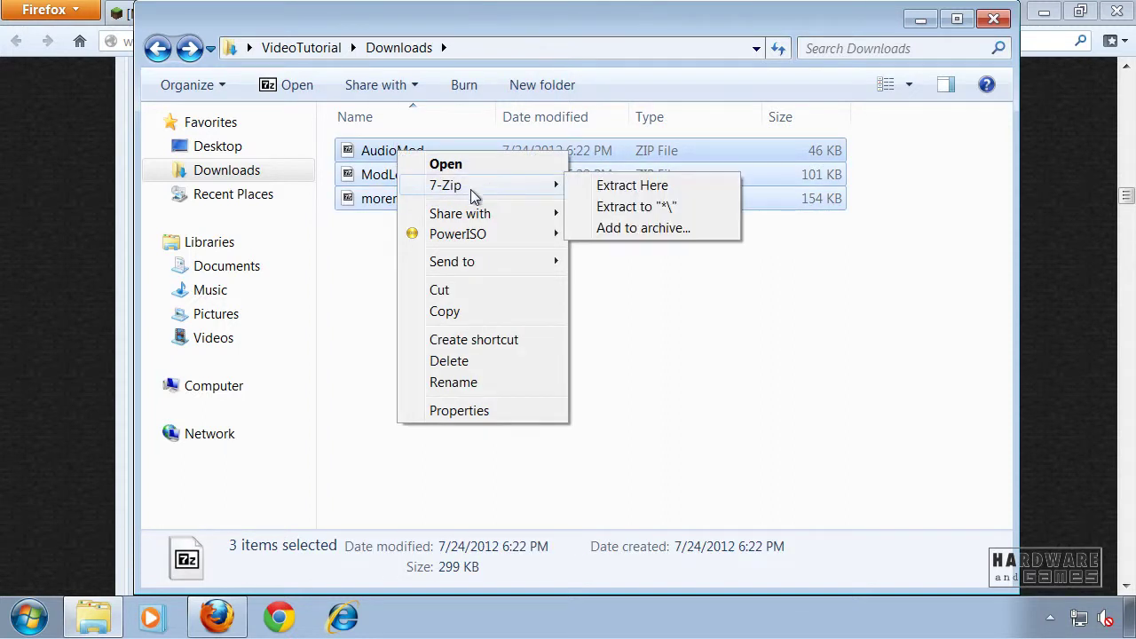
{"action": "left_click", "coordinate": [667, 217]}
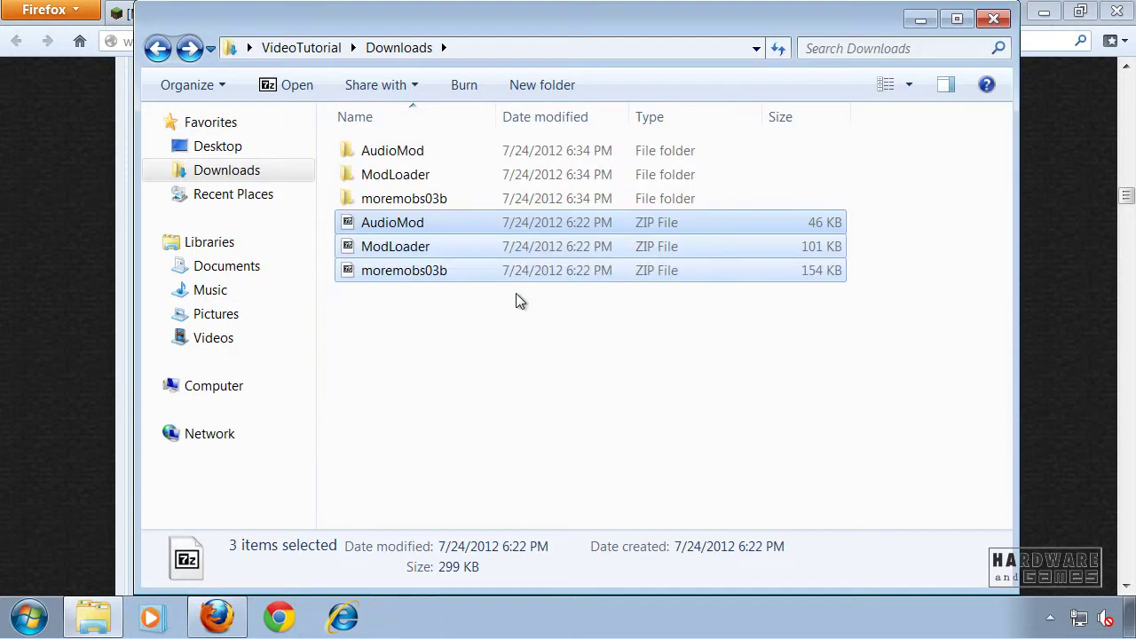
{"action": "left_click", "coordinate": [479, 345]}
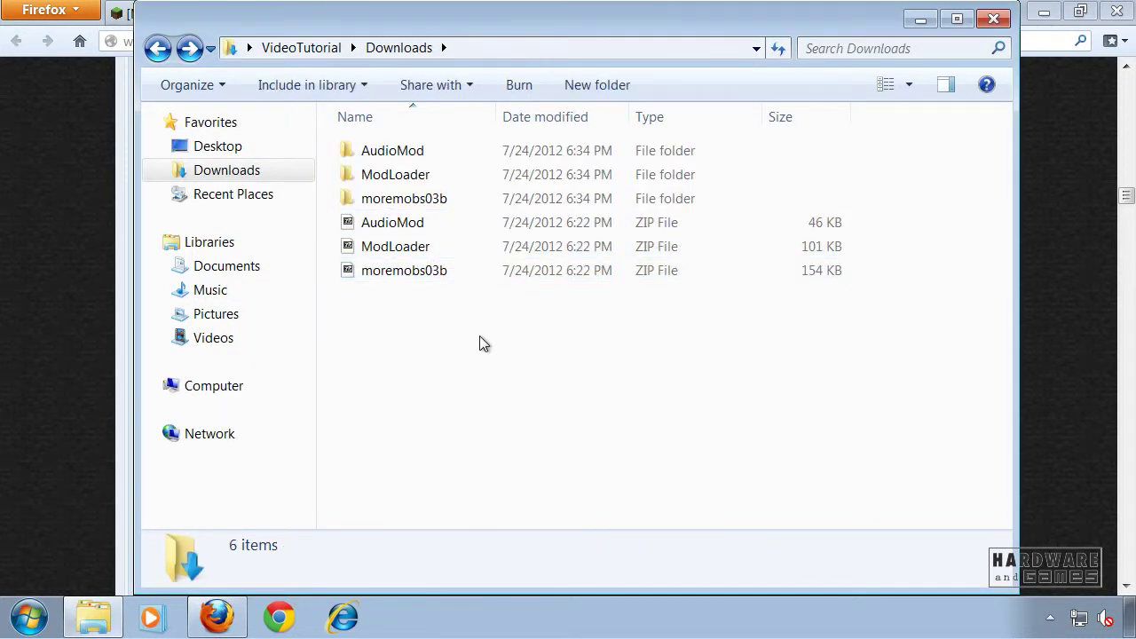
- Open the %appdata% location from Windows search and go into the bin folder inside .minecraft
{"action": "left_click", "coordinate": [29, 619]}
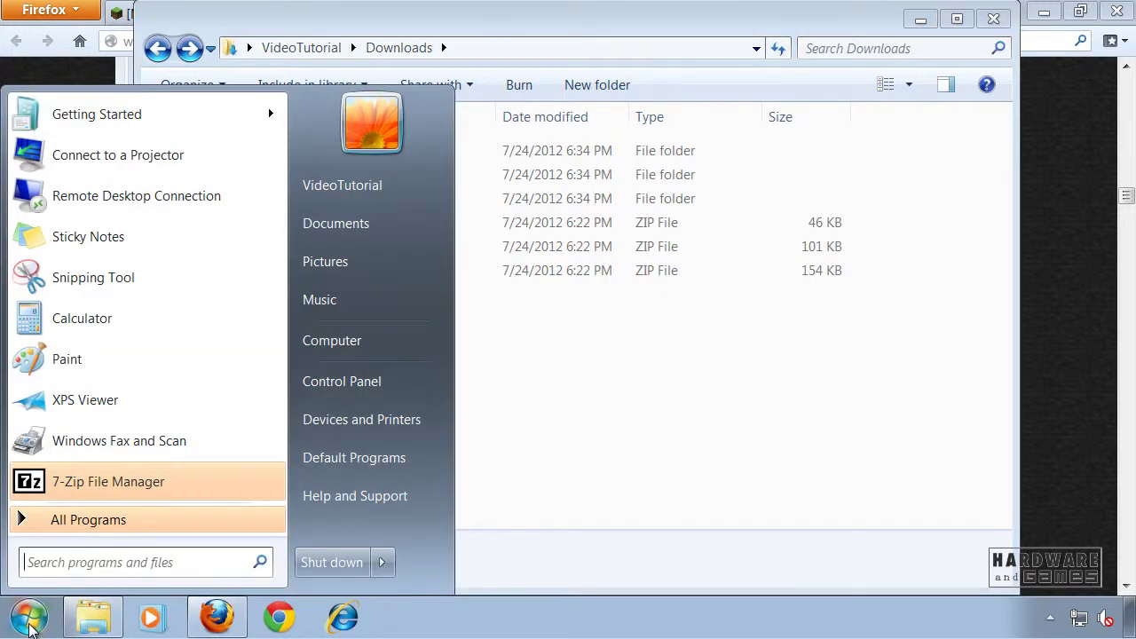
{"action": "type", "text": "%app"}
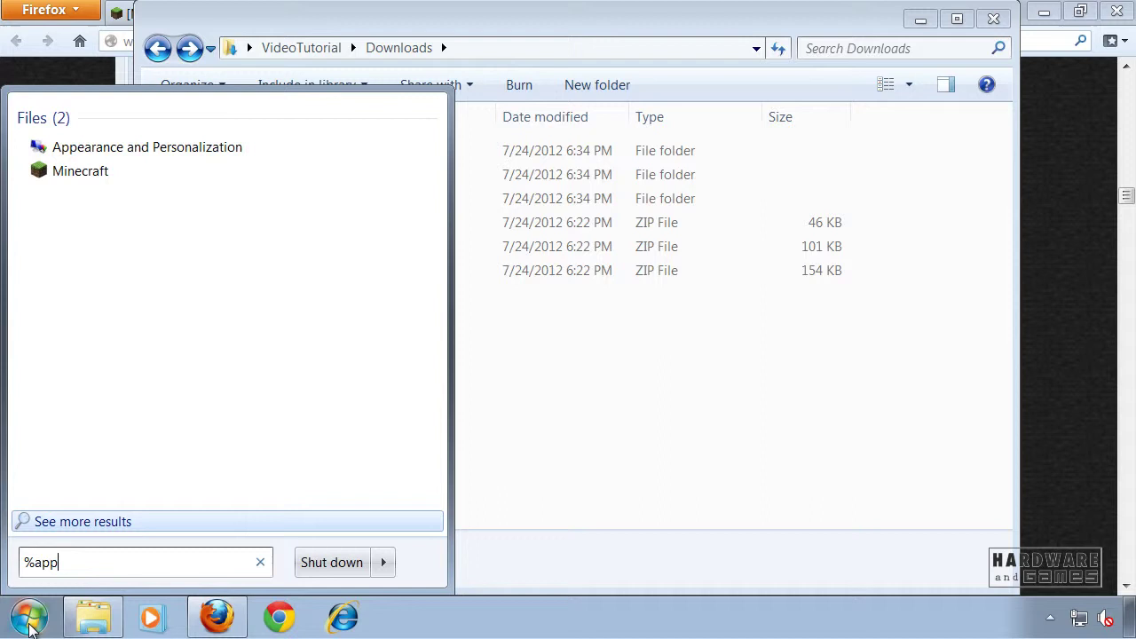
{"action": "type", "text": "data%"}
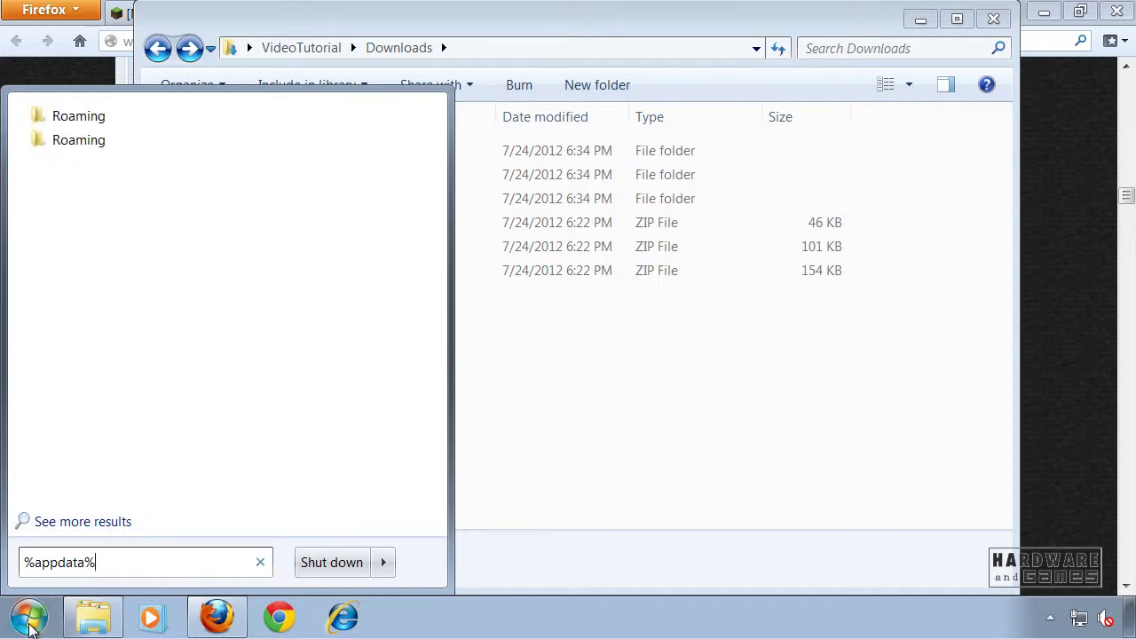
{"action": "key", "text": "Return"}
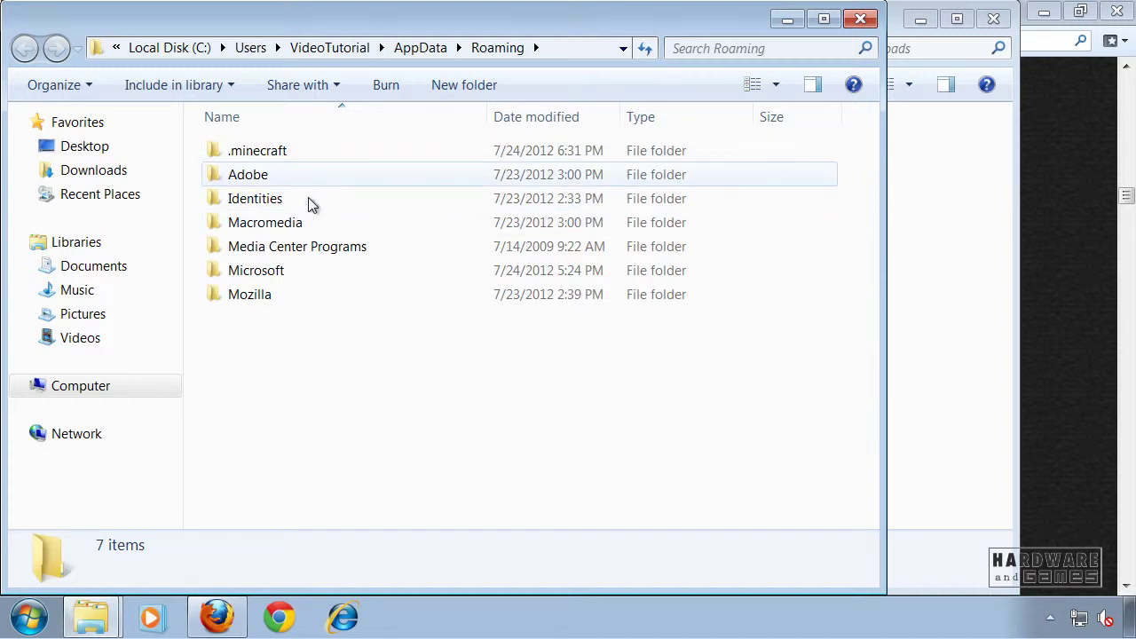
{"action": "double_click", "coordinate": [286, 150]}
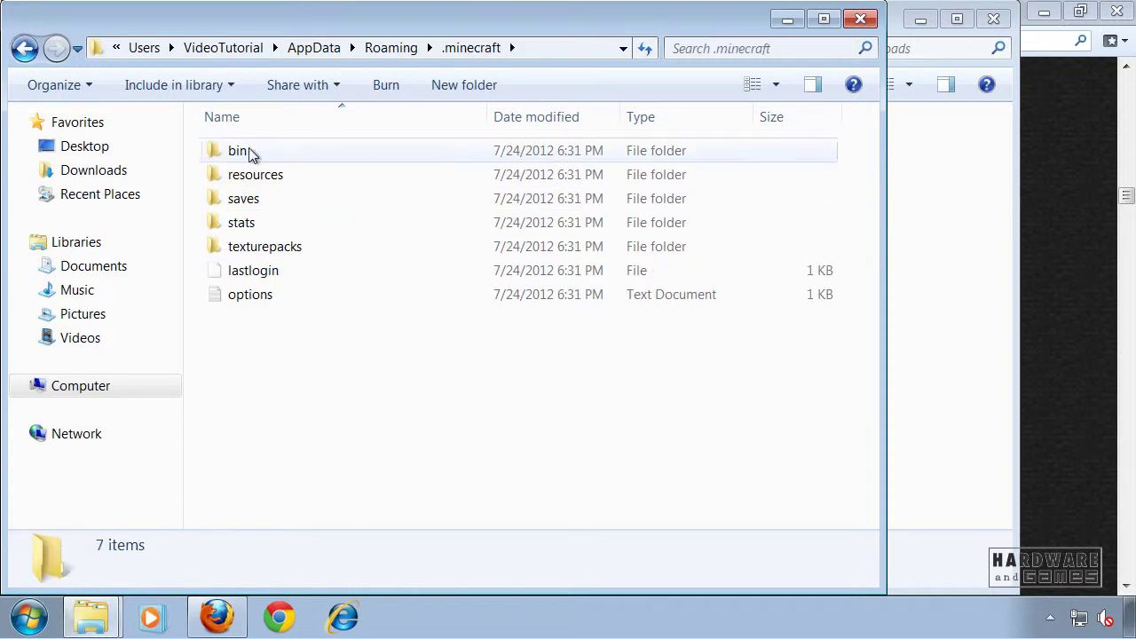
{"action": "double_click", "coordinate": [267, 156]}
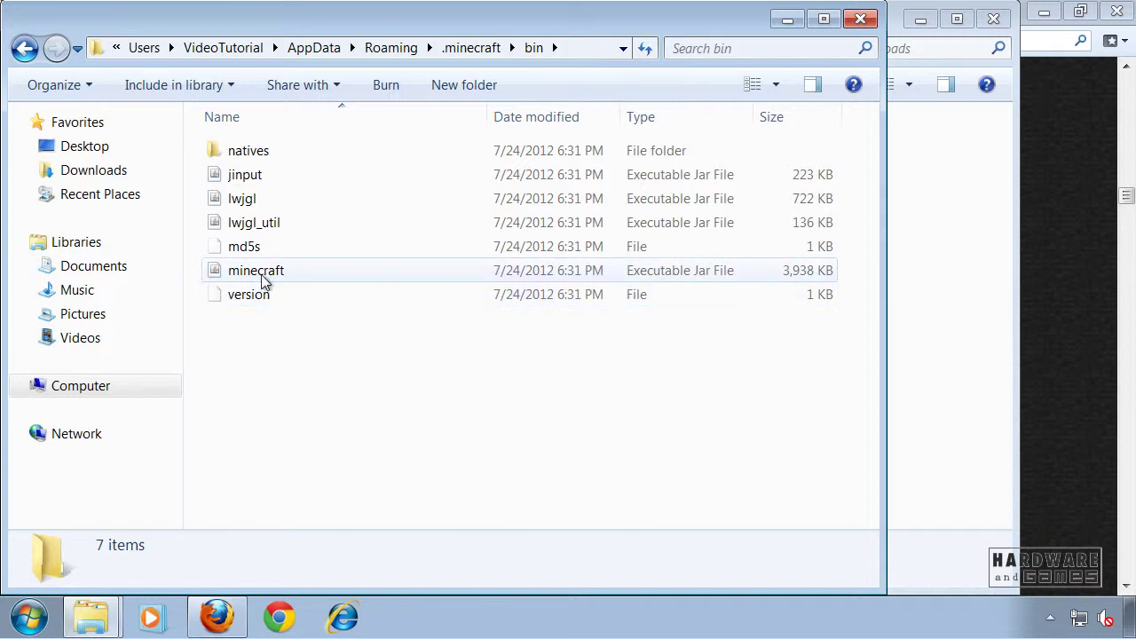
- Open the minecraft jar file as an archive in 7-Zip and maximize its window
{"action": "right_click", "coordinate": [271, 276]}
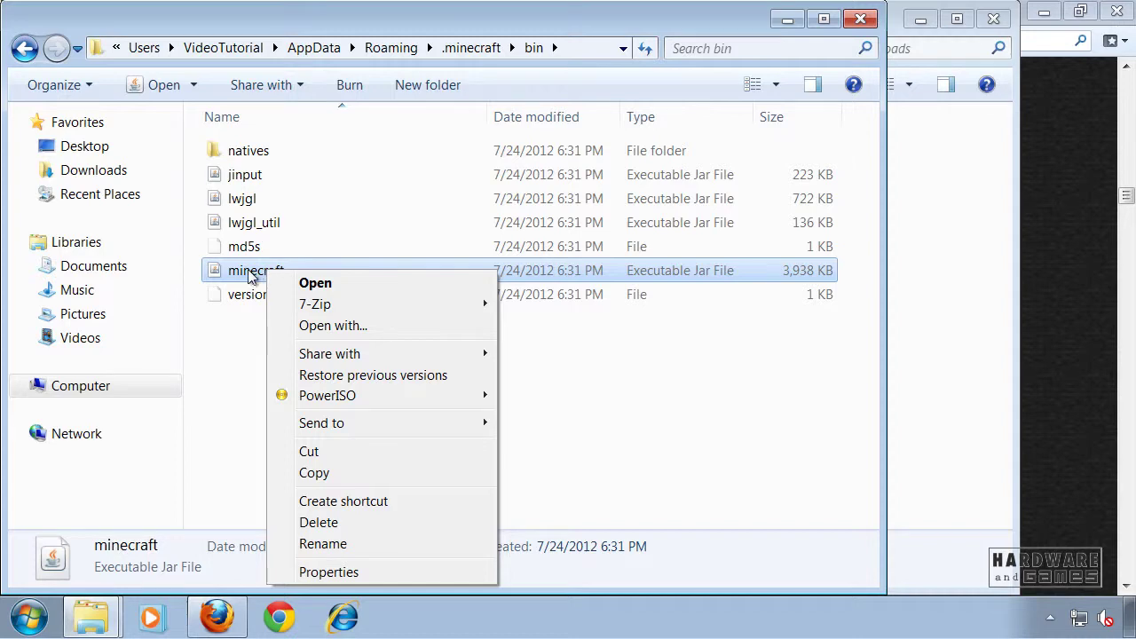
{"action": "mouse_move", "coordinate": [381, 306]}
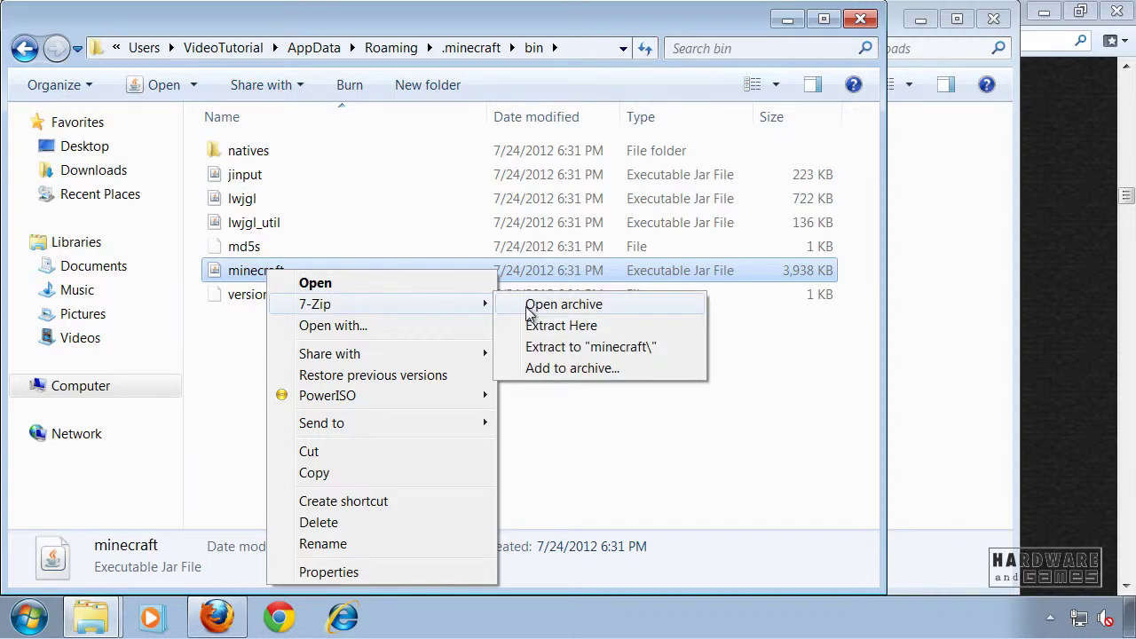
{"action": "left_click", "coordinate": [588, 310]}
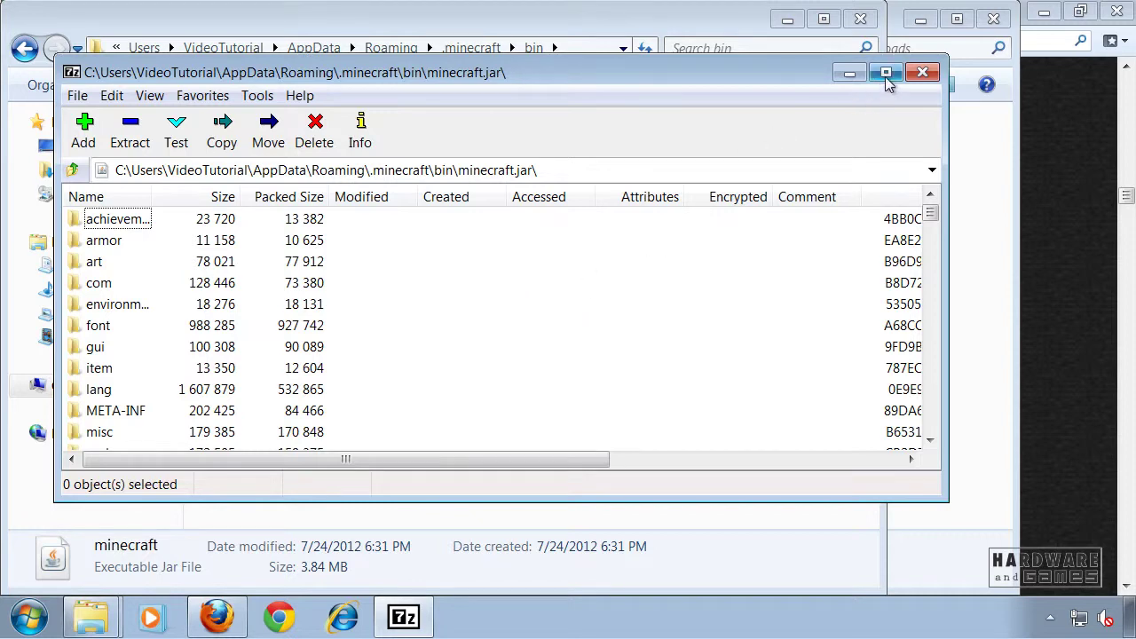
{"action": "left_click", "coordinate": [885, 75]}
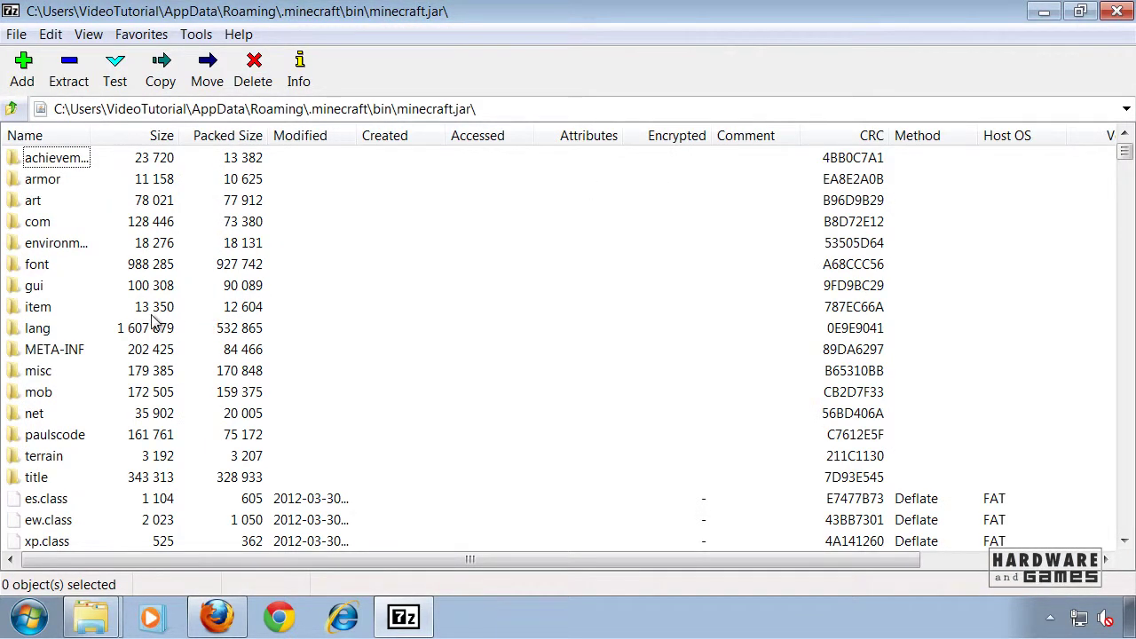
- Delete the META-INF folder from the minecraft.jar archive and confirm the deletion
{"action": "left_click", "coordinate": [52, 355]}
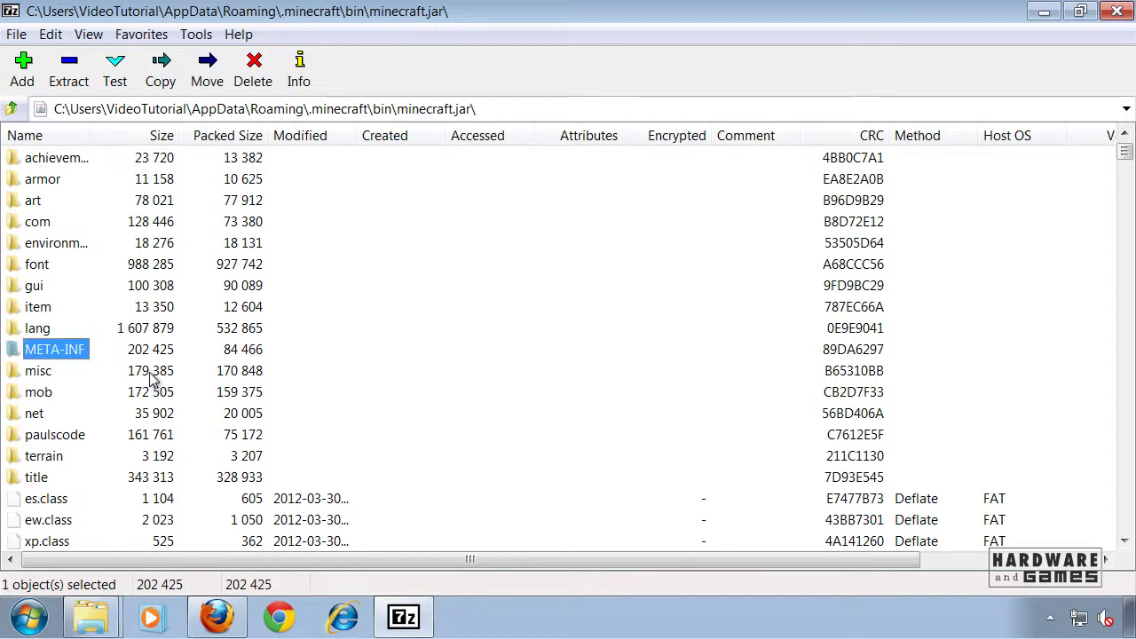
{"action": "key", "text": "Delete"}
{"action": "left_click", "coordinate": [661, 383]}
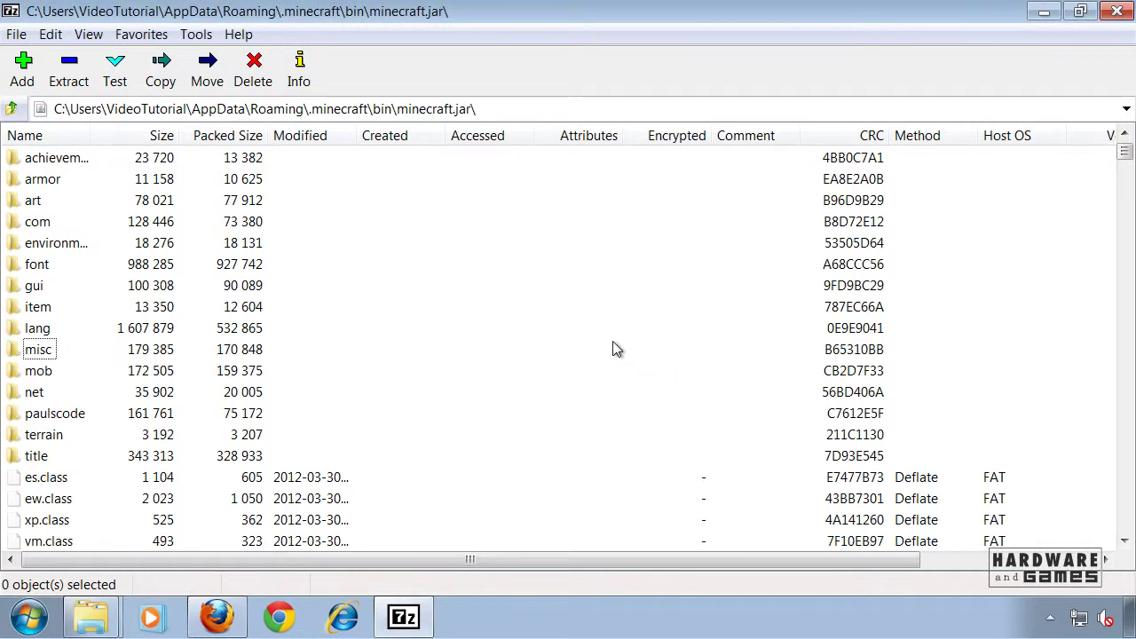
- Copy ibxm, paulscode and sd.class from the AudioMod folder in Downloads into the minecraft.jar archive and confirm the copy
{"action": "left_click", "coordinate": [91, 617]}
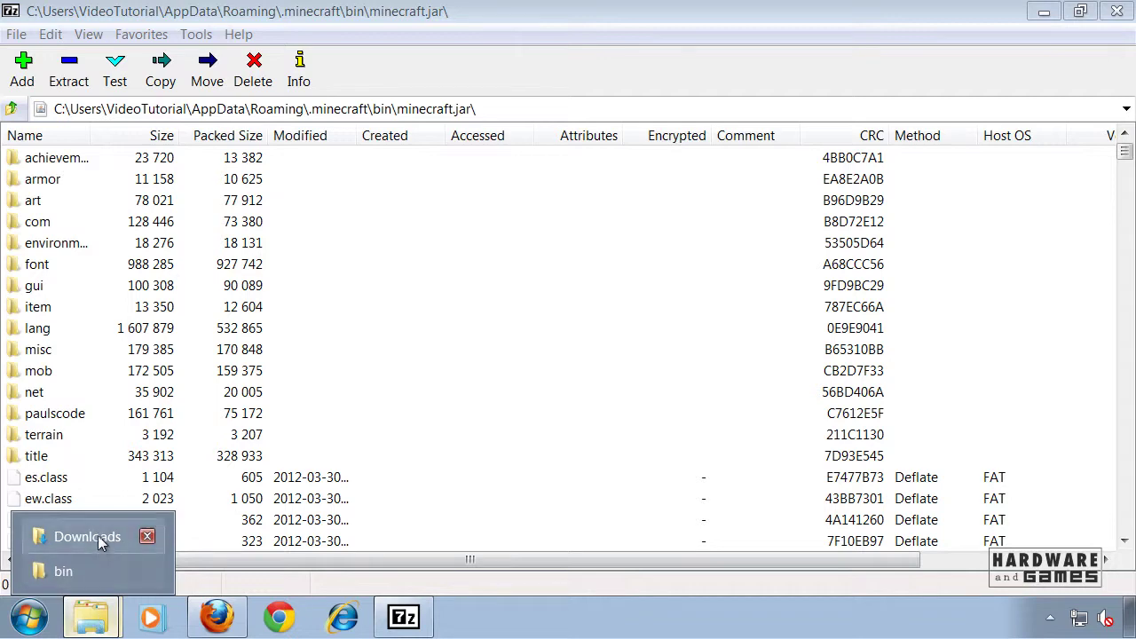
{"action": "left_click", "coordinate": [93, 533]}
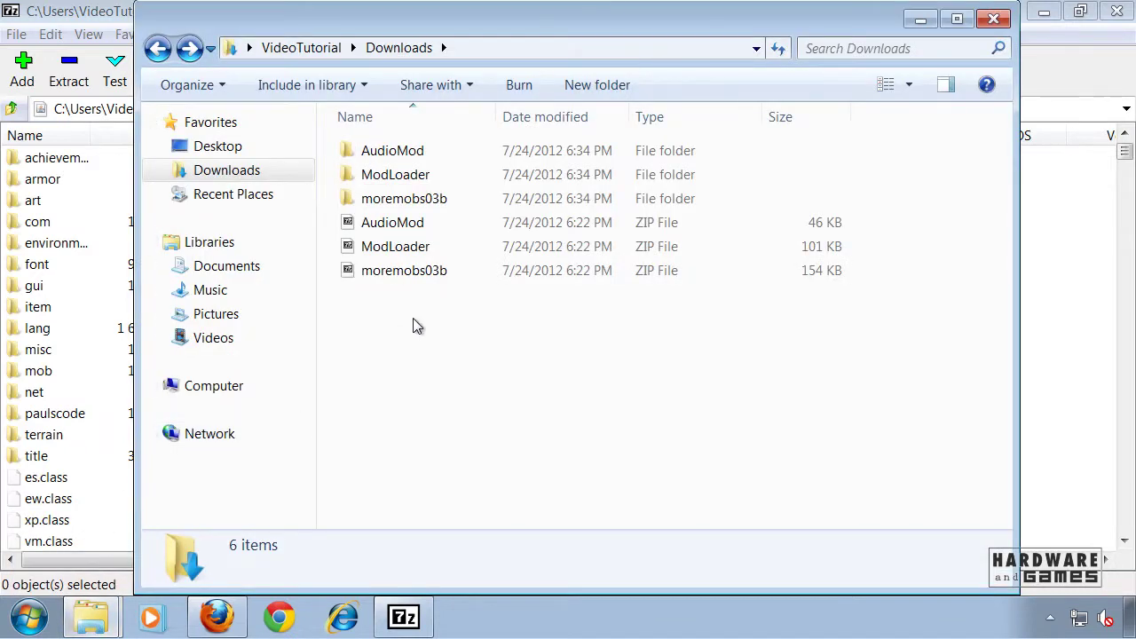
{"action": "double_click", "coordinate": [411, 152]}
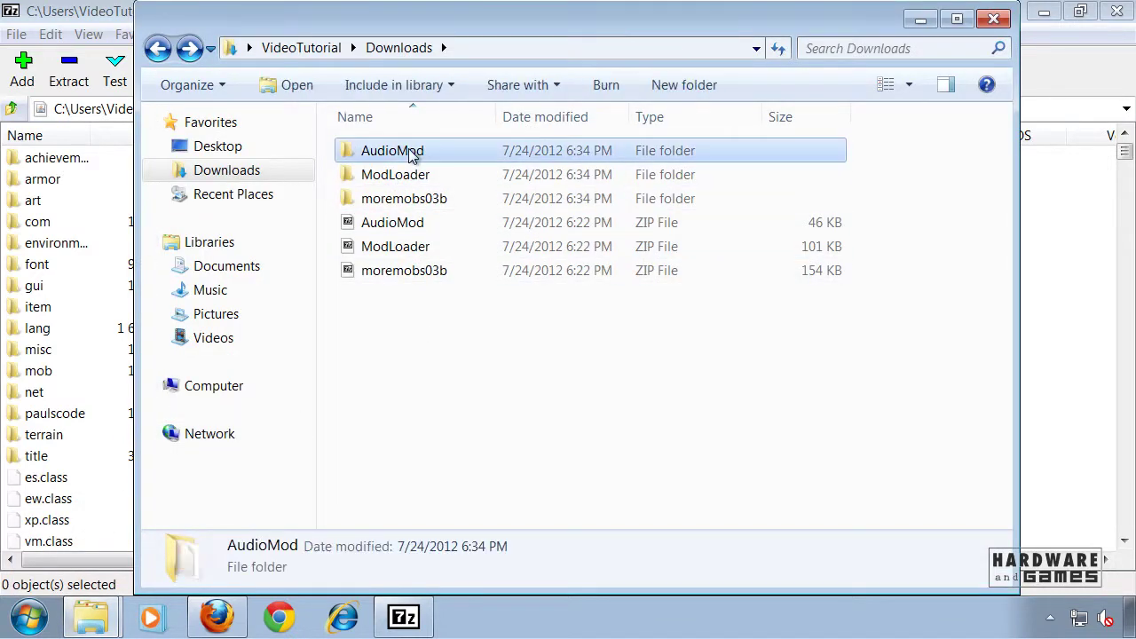
{"action": "left_click_drag", "start_coordinate": [404, 263], "coordinate": [405, 158]}
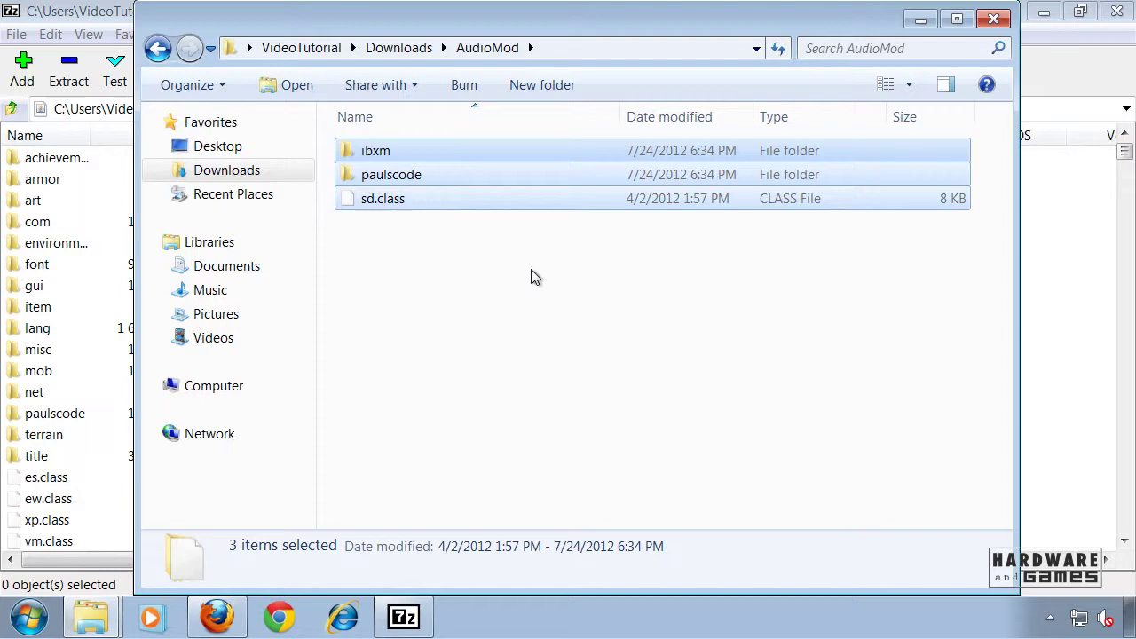
{"action": "left_click", "coordinate": [1079, 244]}
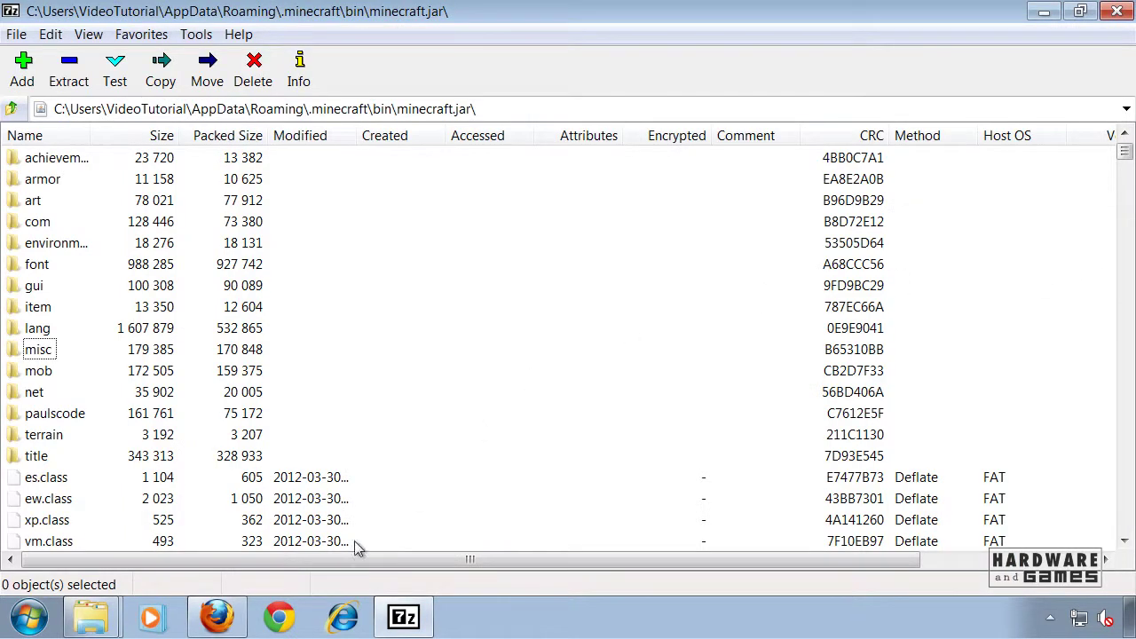
{"action": "mouse_move", "coordinate": [126, 539]}
{"action": "left_click", "coordinate": [49, 538]}
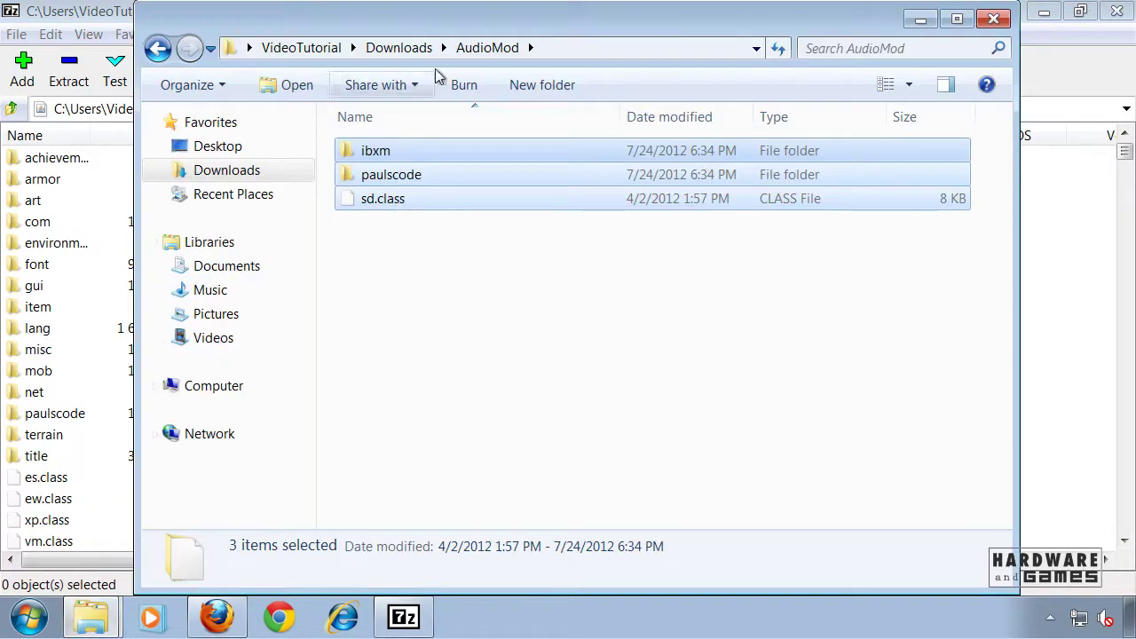
{"action": "key", "text": "super+Right"}
{"action": "left_click_drag", "start_coordinate": [834, 165], "coordinate": [502, 327]}
{"action": "left_click", "coordinate": [465, 351]}
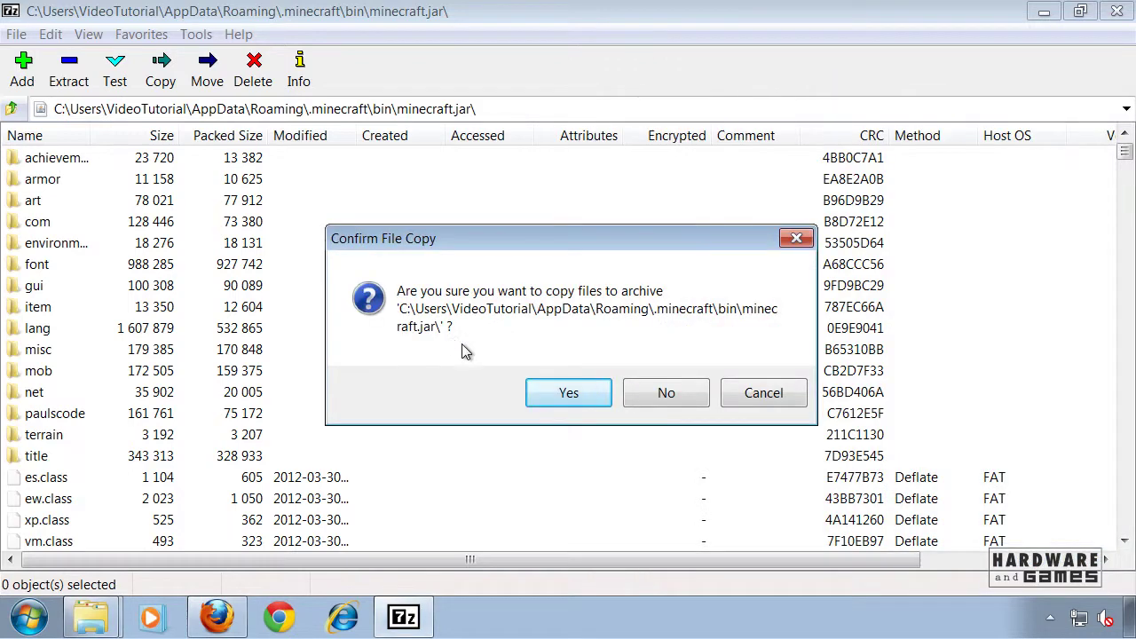
{"action": "left_click", "coordinate": [561, 396]}
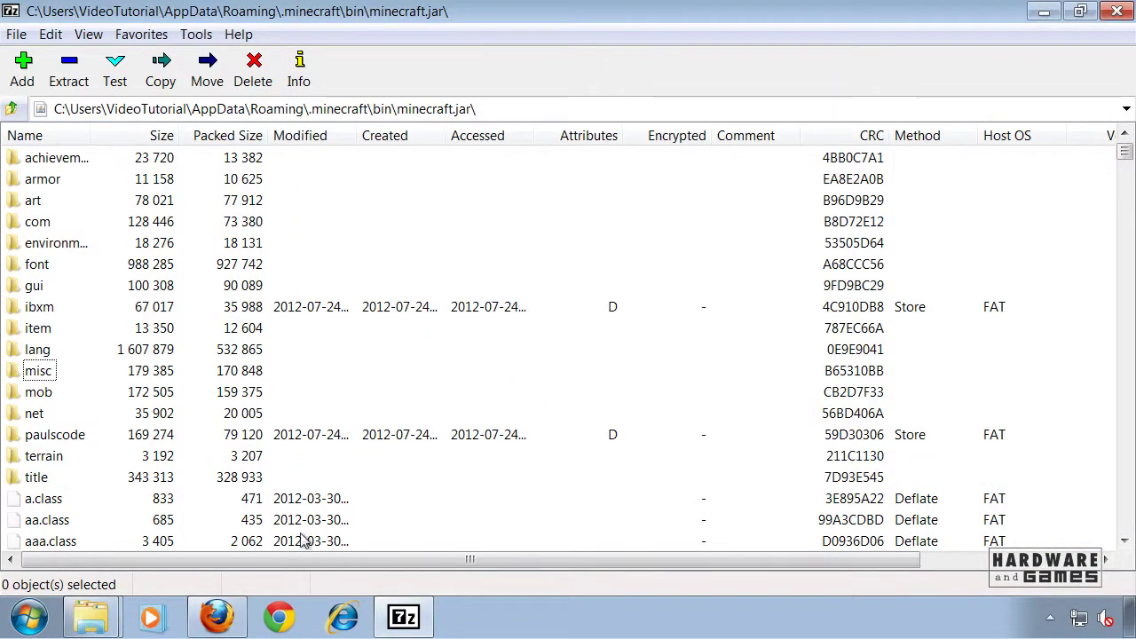
- Copy all class files from the ModLoader folder in Downloads into the minecraft.jar archive, confirm, and close the archive
{"action": "mouse_move", "coordinate": [91, 628]}
{"action": "left_click", "coordinate": [89, 535]}
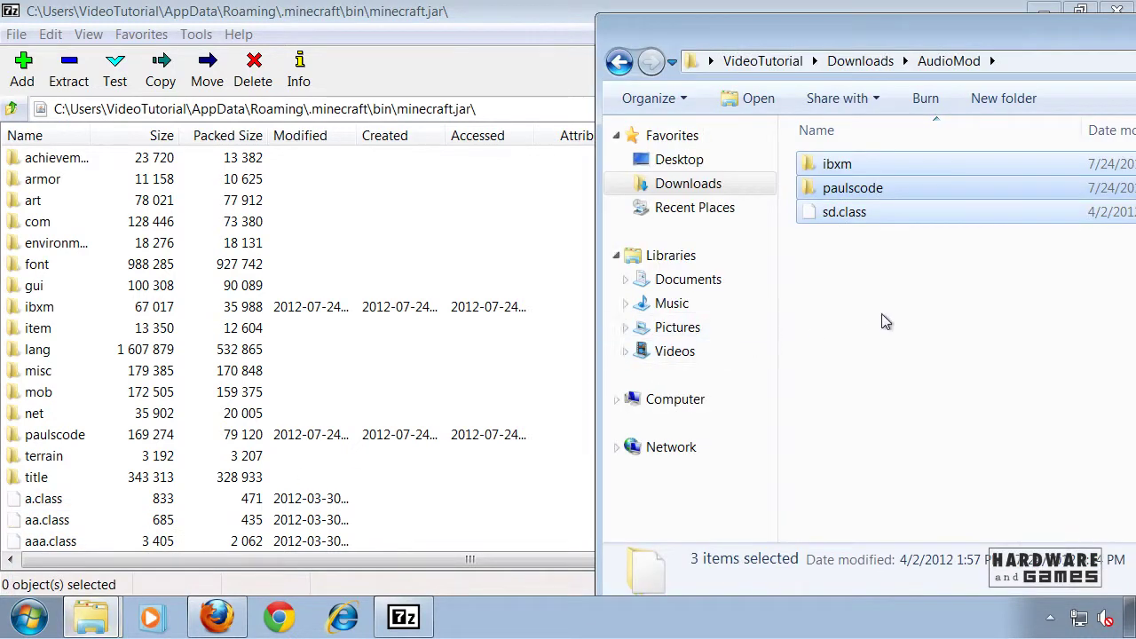
{"action": "key", "text": "BackSpace"}
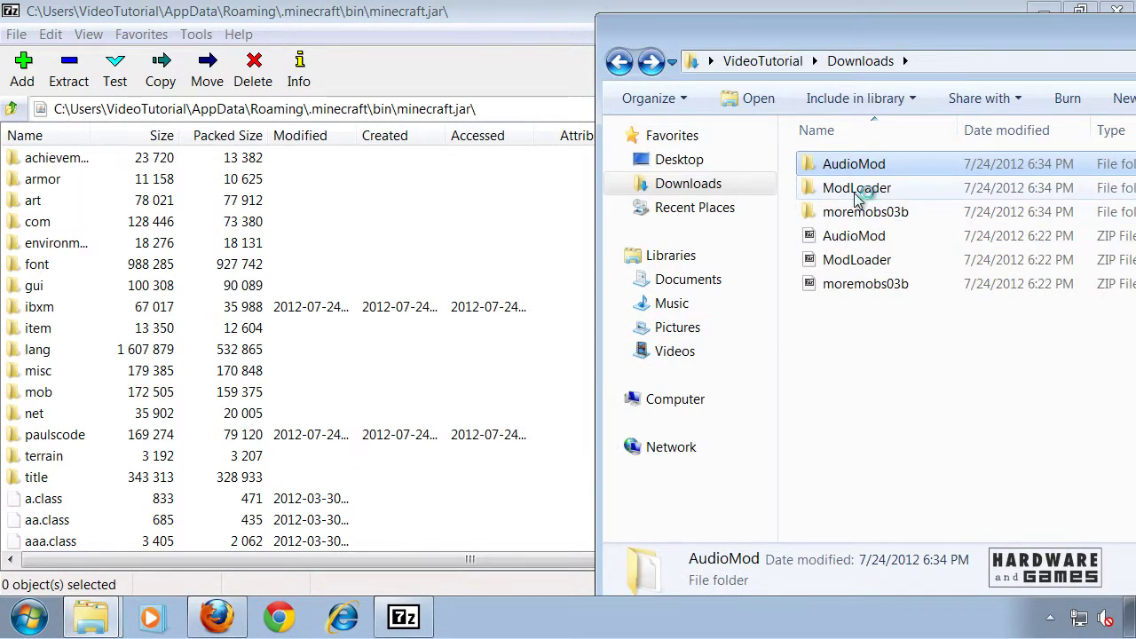
{"action": "double_click", "coordinate": [865, 191]}
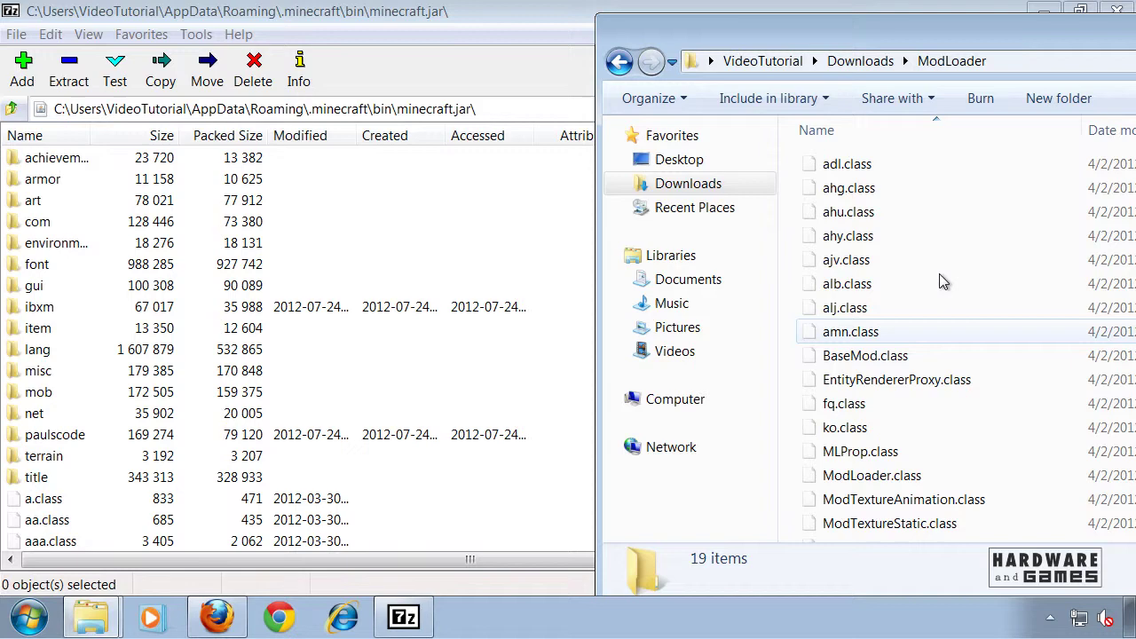
{"action": "key", "text": "ctrl+a"}
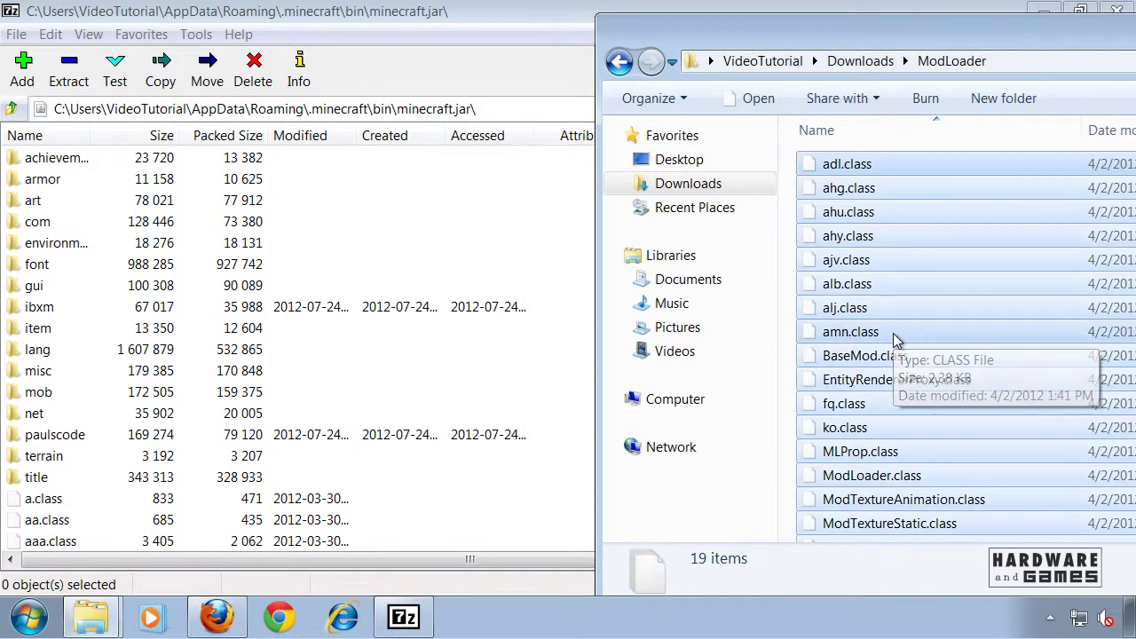
{"action": "left_click_drag", "start_coordinate": [958, 287], "coordinate": [535, 369]}
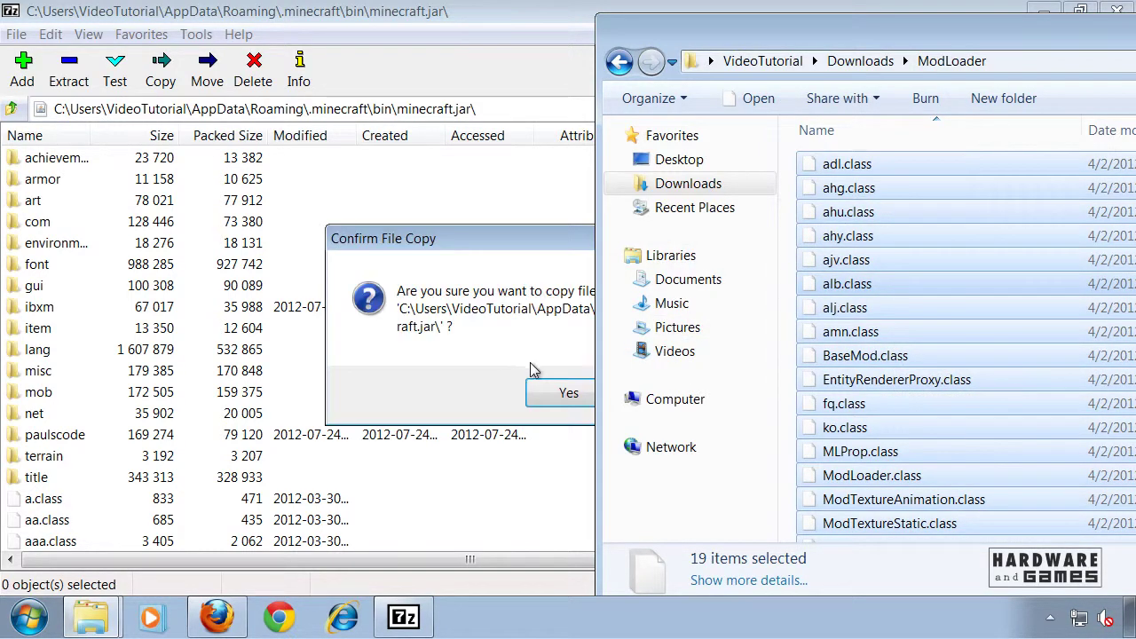
{"action": "left_click", "coordinate": [569, 392]}
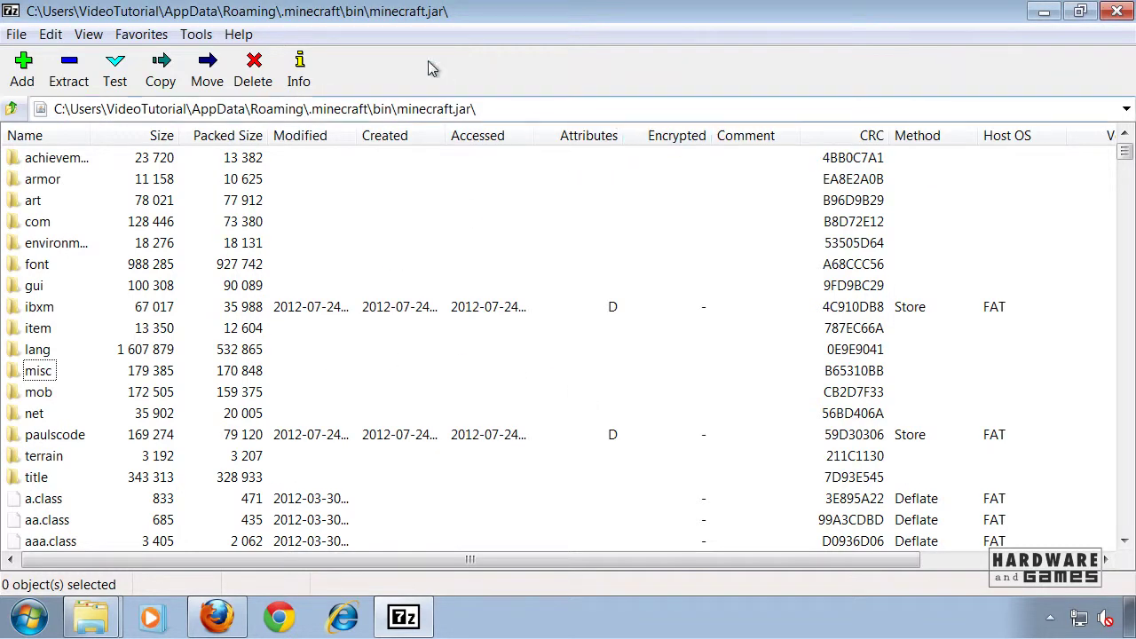
{"action": "left_click", "coordinate": [1117, 12]}
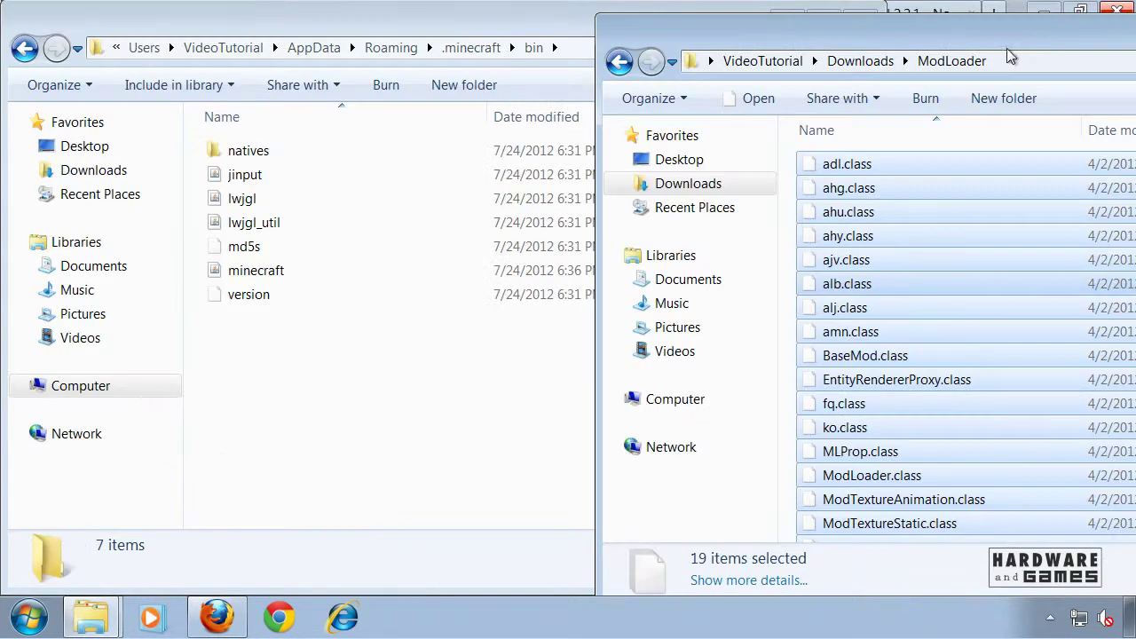
- Open the minecraft folder inside the extracted moremobs03b folder in Downloads and select all of its contents
{"action": "left_click_drag", "start_coordinate": [790, 36], "coordinate": [309, 43]}
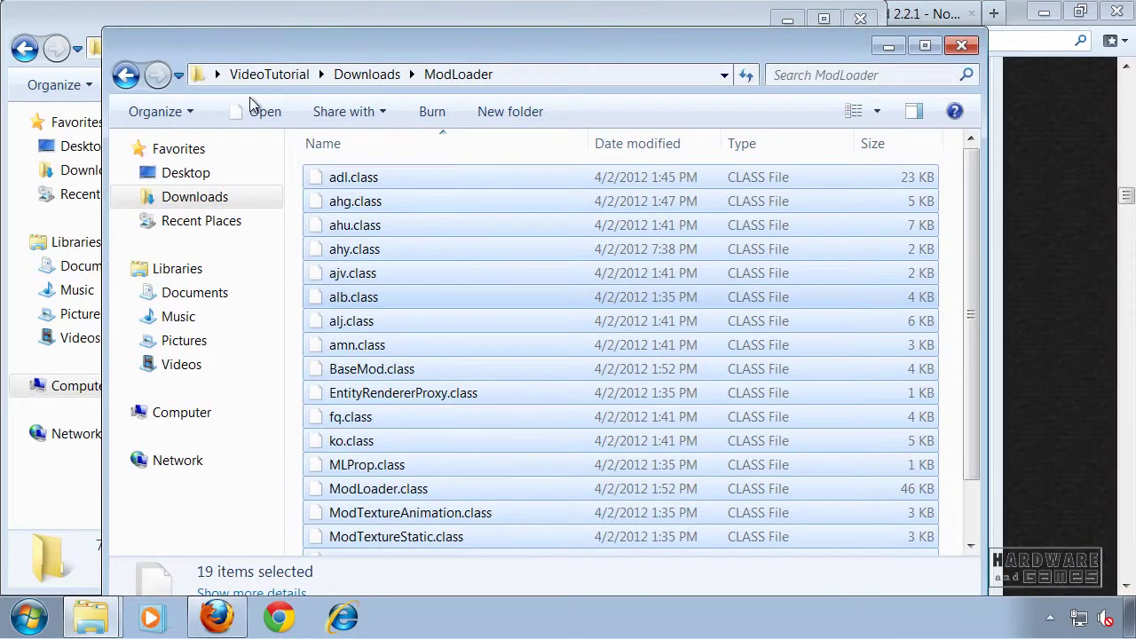
{"action": "key", "text": "BackSpace"}
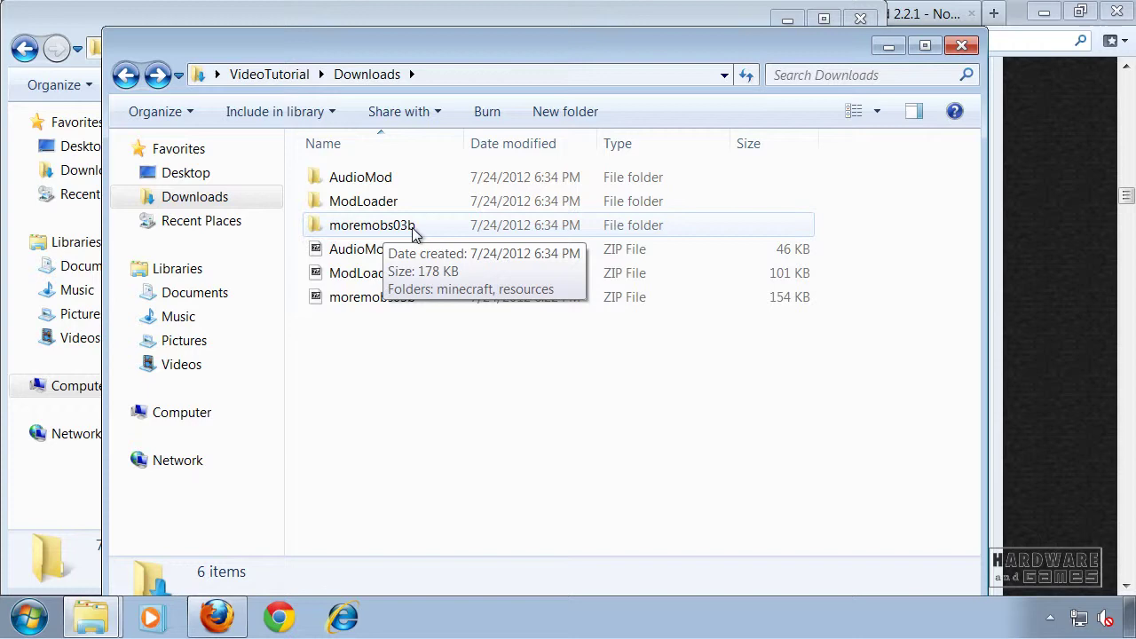
{"action": "double_click", "coordinate": [373, 227]}
{"action": "left_click_drag", "start_coordinate": [381, 51], "coordinate": [646, 42]}
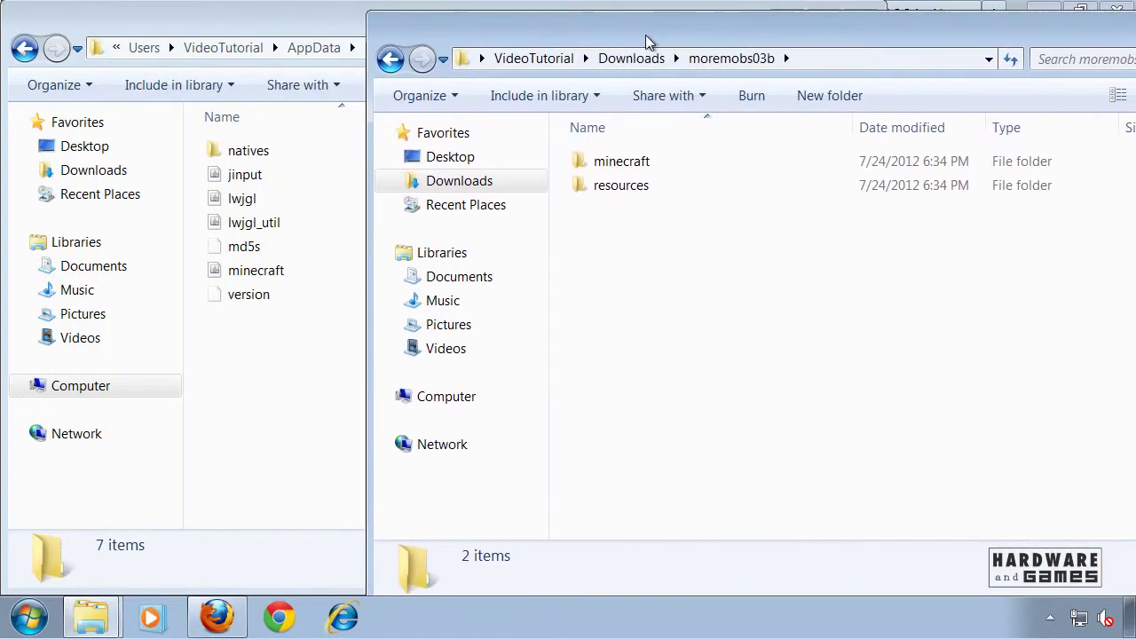
{"action": "double_click", "coordinate": [636, 169]}
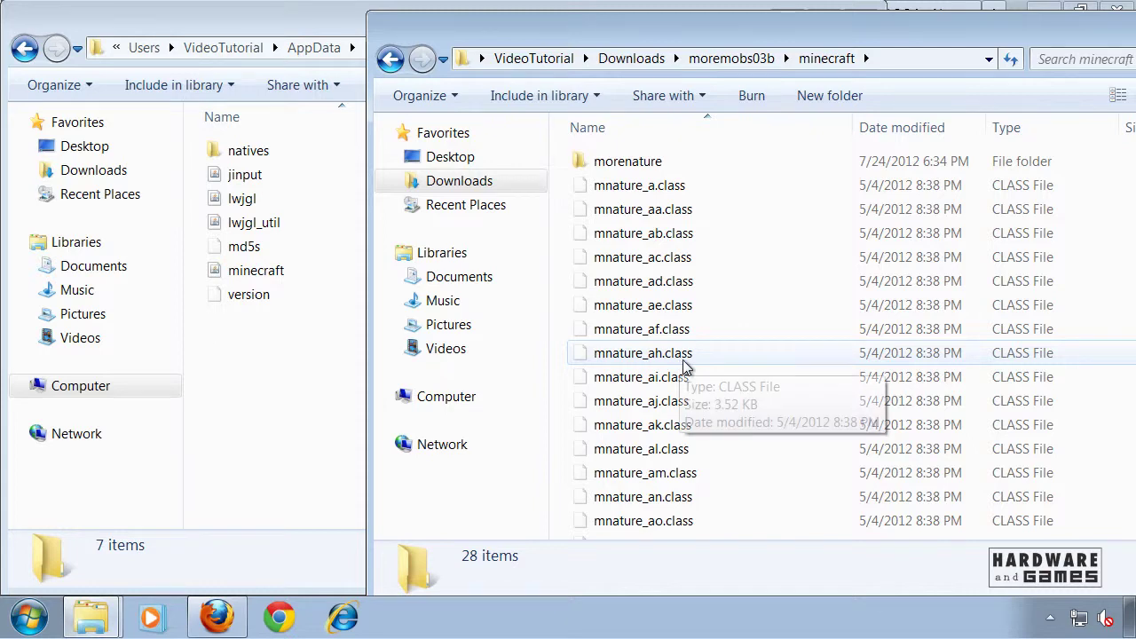
{"action": "key", "text": "ctrl+a"}
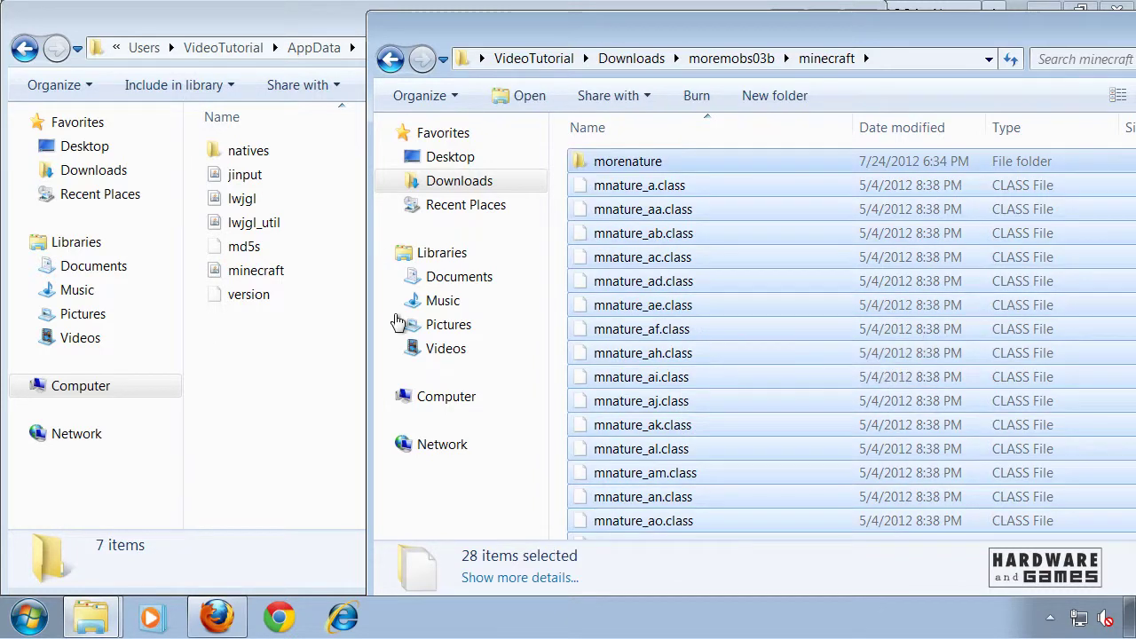
- Open the minecraft jar from the bin folder in 7-Zip, copy the selected moremobs03b files into it, and close the archive
{"action": "right_click", "coordinate": [248, 271]}
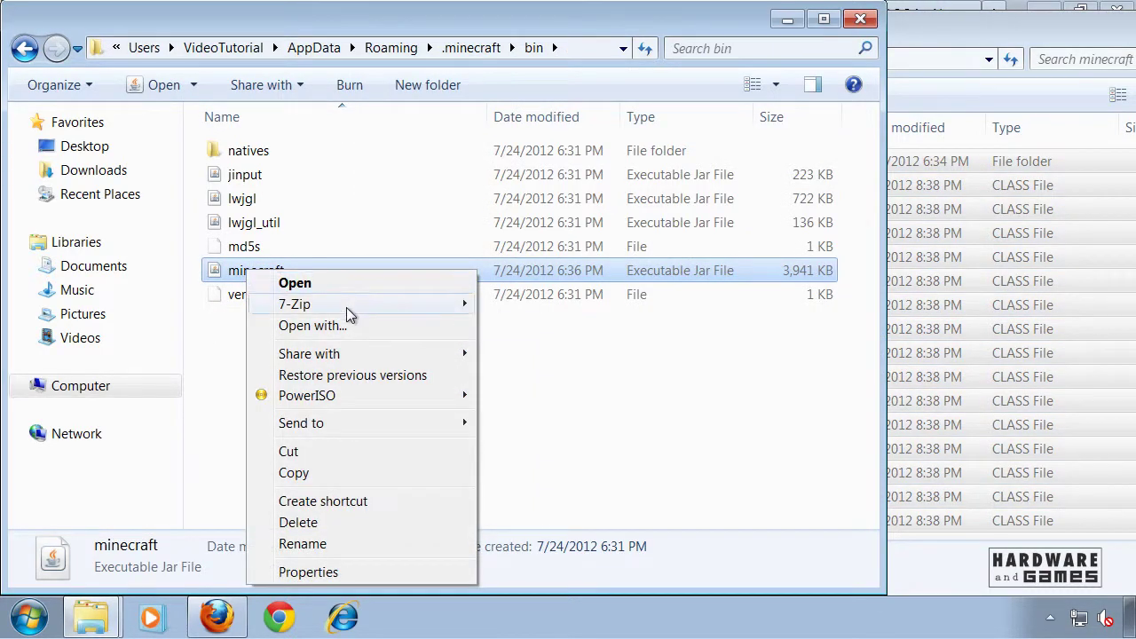
{"action": "mouse_move", "coordinate": [462, 306]}
{"action": "left_click", "coordinate": [563, 306]}
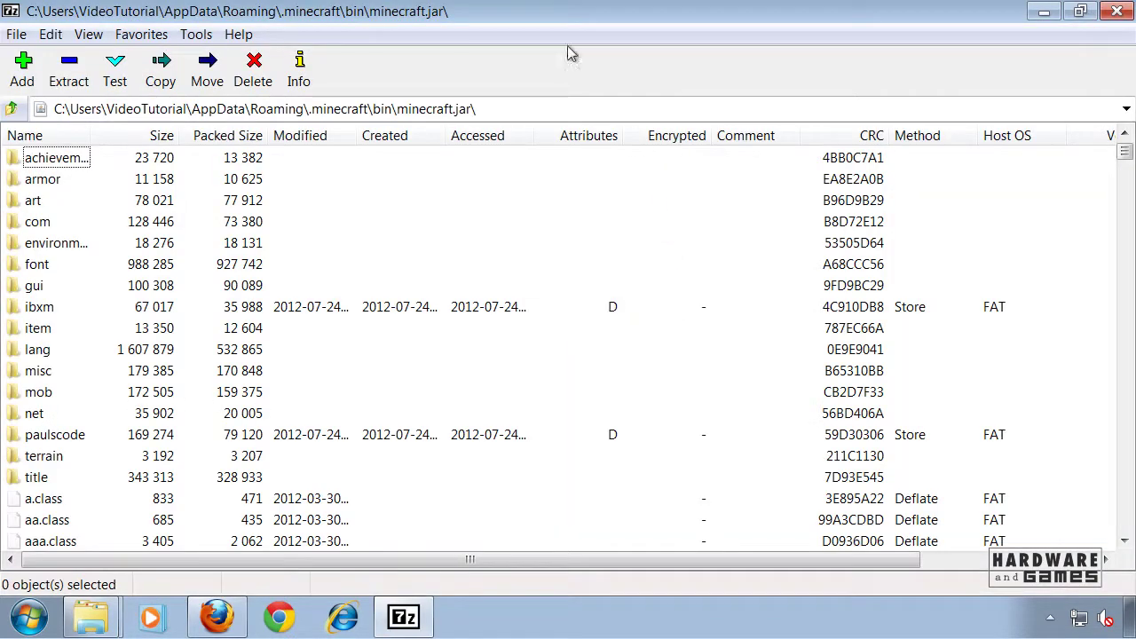
{"action": "mouse_move", "coordinate": [91, 616]}
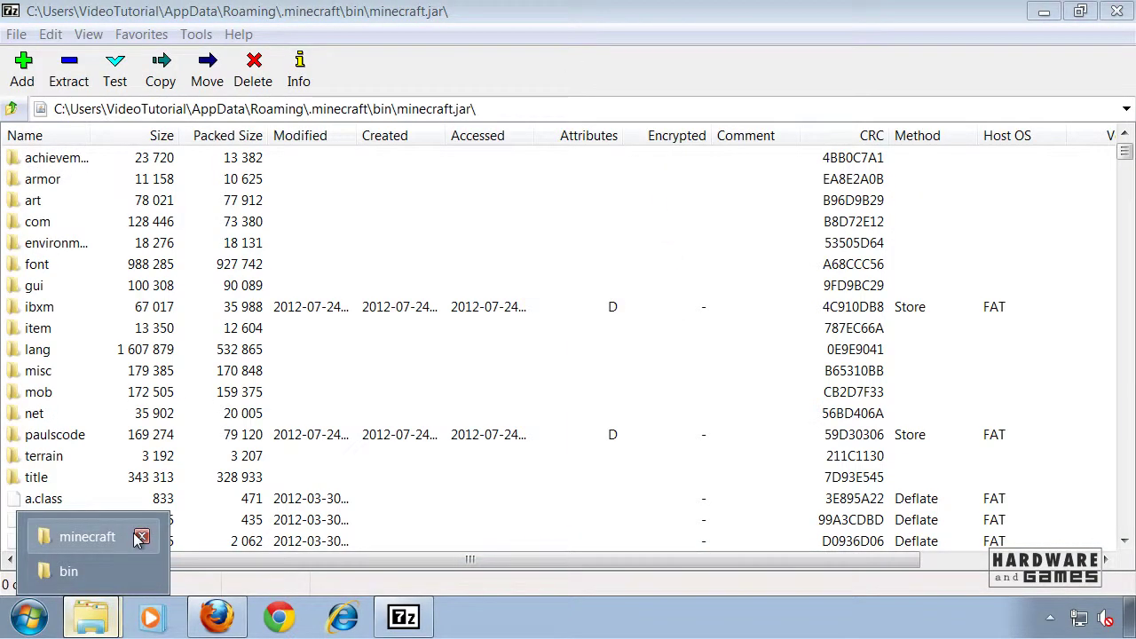
{"action": "left_click", "coordinate": [139, 538]}
{"action": "left_click_drag", "start_coordinate": [837, 296], "coordinate": [329, 388]}
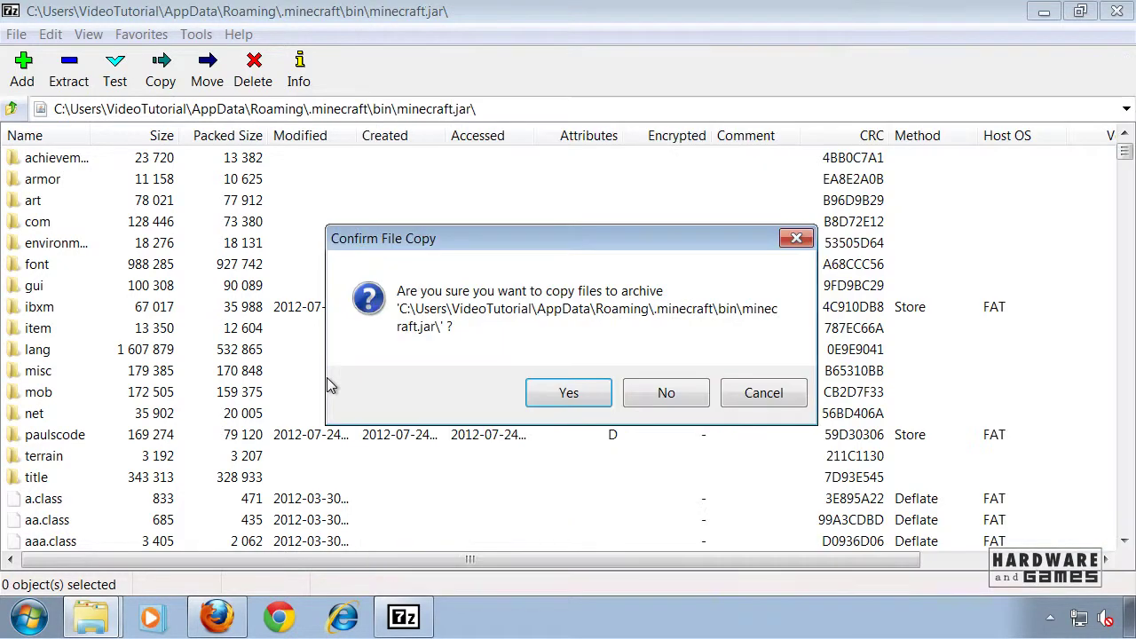
{"action": "left_click", "coordinate": [553, 400]}
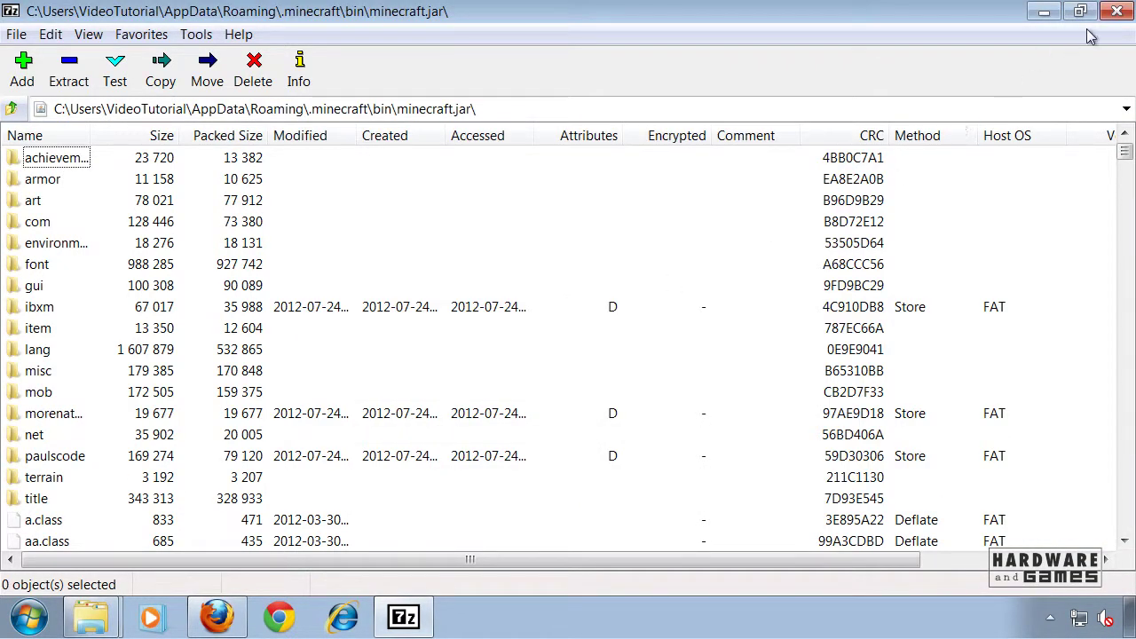
{"action": "left_click", "coordinate": [1116, 11]}
- Open the resources folder inside moremobs03b and move its window beside the bin folder window
{"action": "left_click_drag", "start_coordinate": [786, 48], "coordinate": [661, 72]}
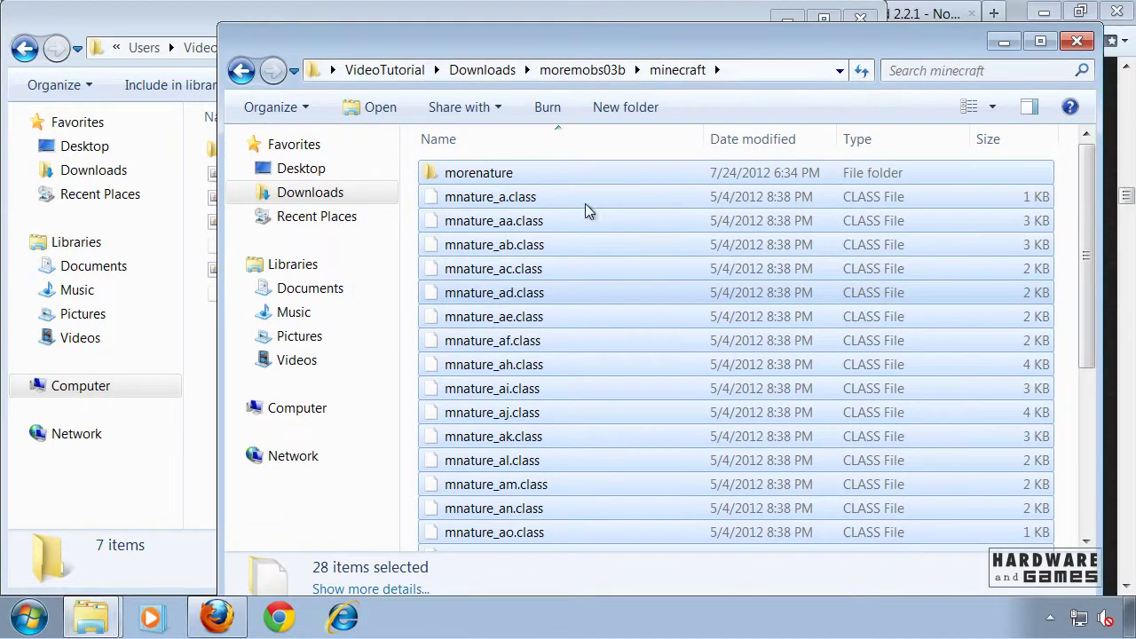
{"action": "key", "text": "BackSpace"}
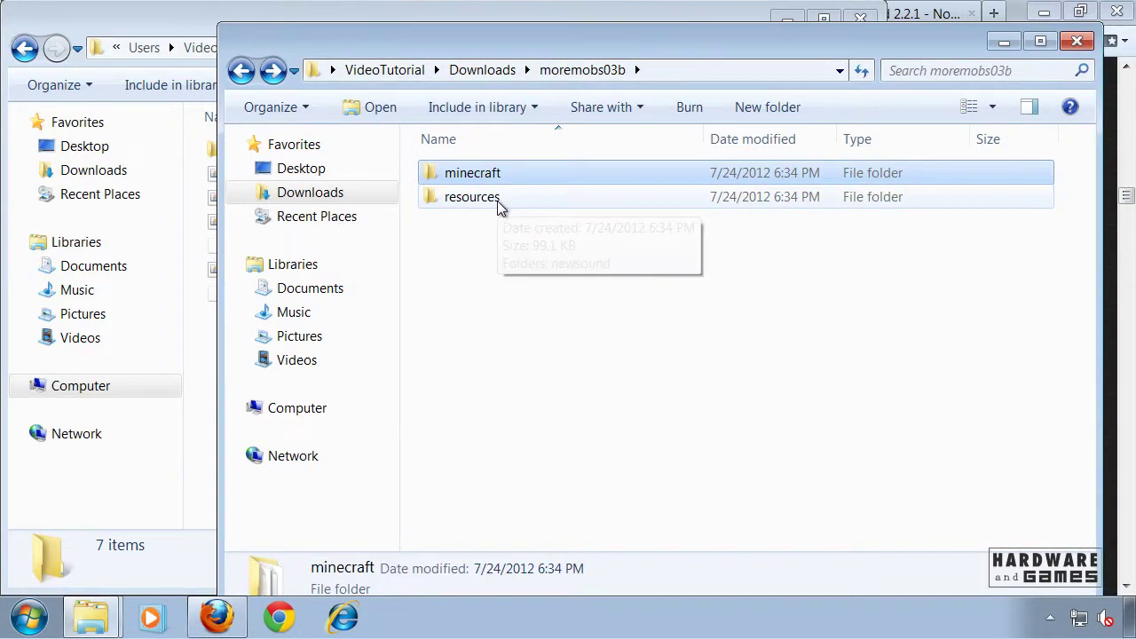
{"action": "double_click", "coordinate": [497, 200]}
{"action": "left_click_drag", "start_coordinate": [469, 40], "coordinate": [712, 42]}
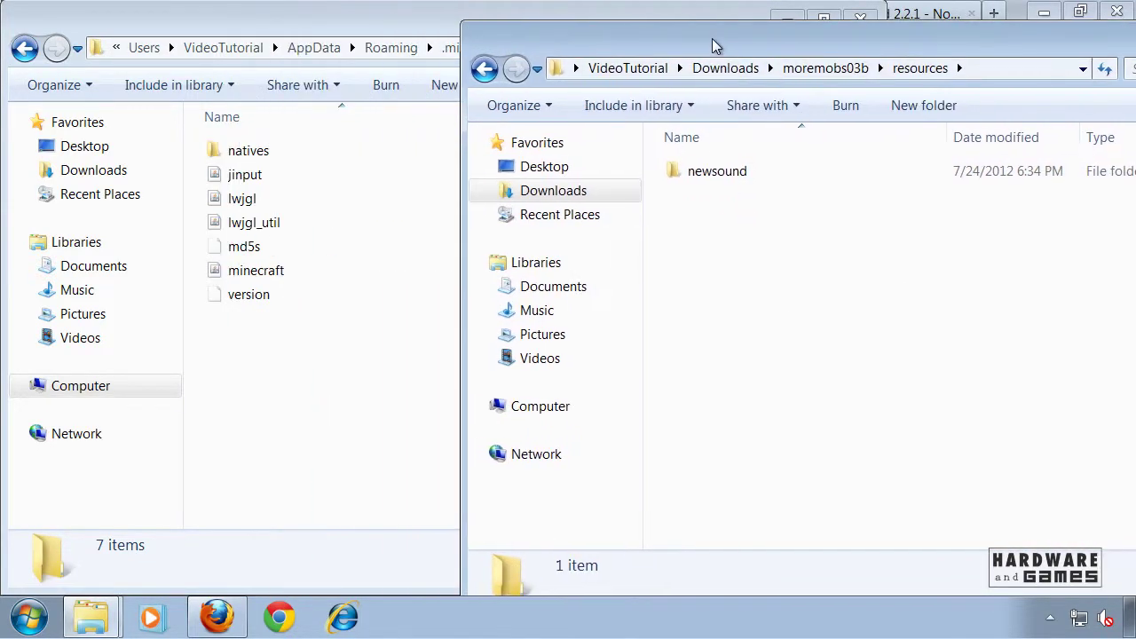
- Open the resources folder inside .minecraft and move the moremobs03b newsound folder into it, merging it with the existing newsound folder
{"action": "key", "text": "alt"}
{"action": "key", "text": "Escape"}
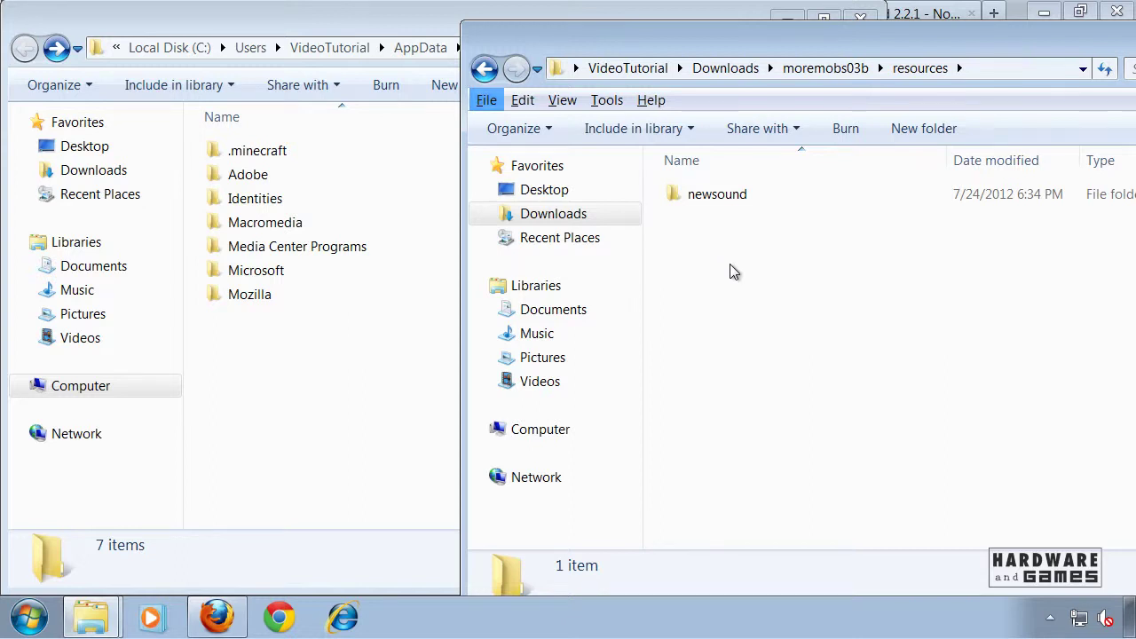
{"action": "double_click", "coordinate": [266, 153]}
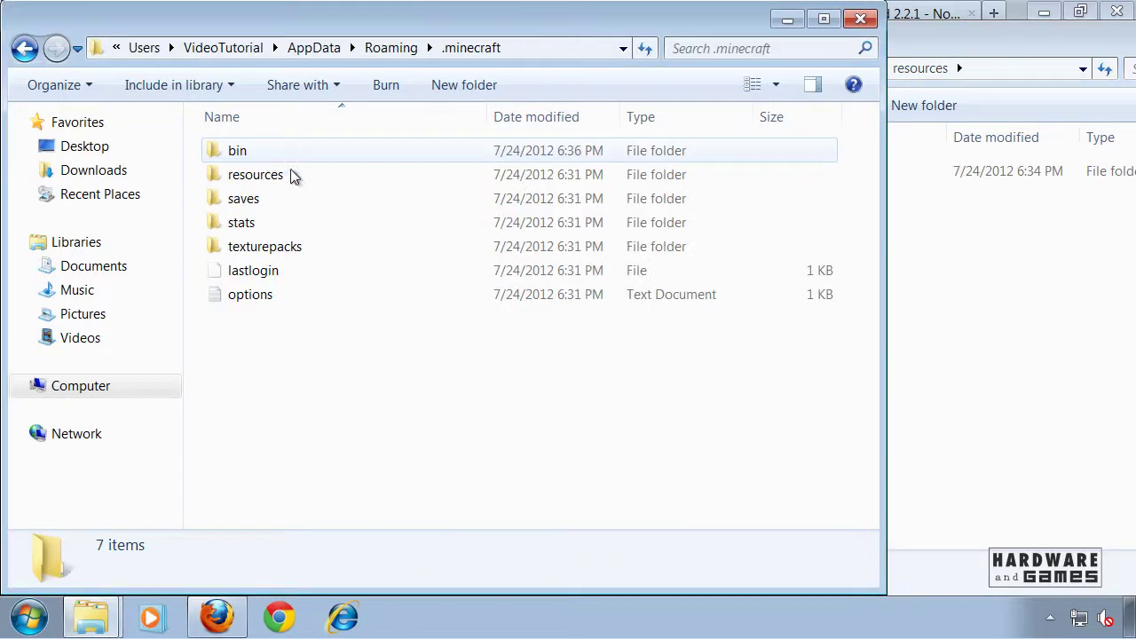
{"action": "left_click", "coordinate": [928, 339]}
{"action": "double_click", "coordinate": [258, 175]}
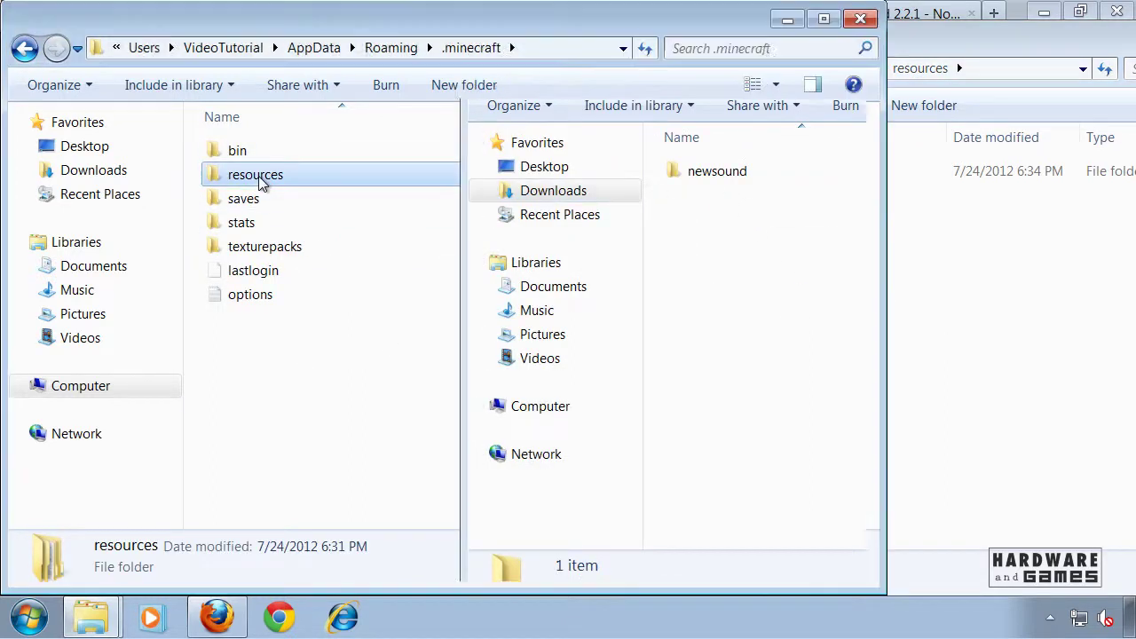
{"action": "left_click", "coordinate": [1039, 218]}
{"action": "left_click_drag", "start_coordinate": [662, 181], "coordinate": [308, 254]}
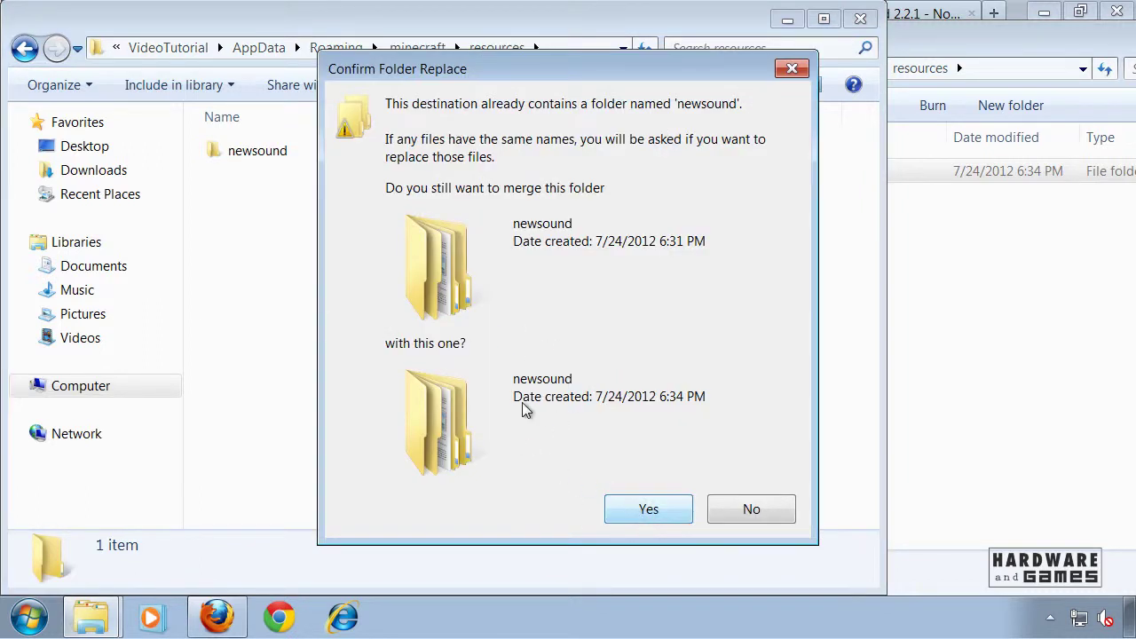
{"action": "left_click", "coordinate": [653, 509]}
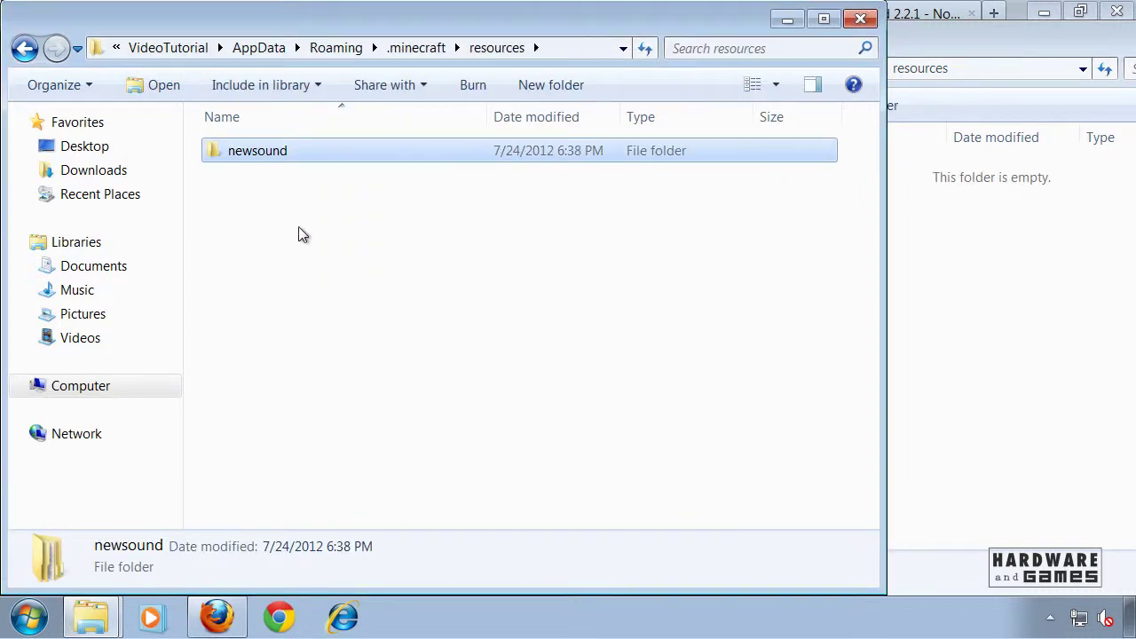
- Check the sound files in the mob folder inside newsound, then go back up to the Roaming folder
{"action": "double_click", "coordinate": [257, 151]}
{"action": "double_click", "coordinate": [260, 176]}
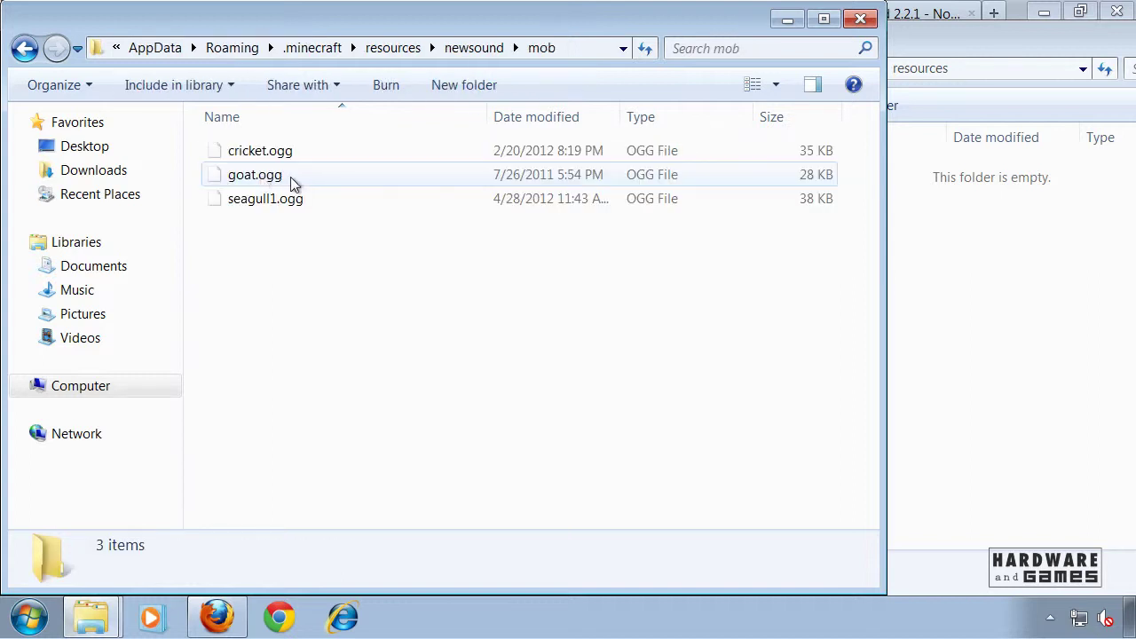
{"action": "key", "text": "BackSpace"}
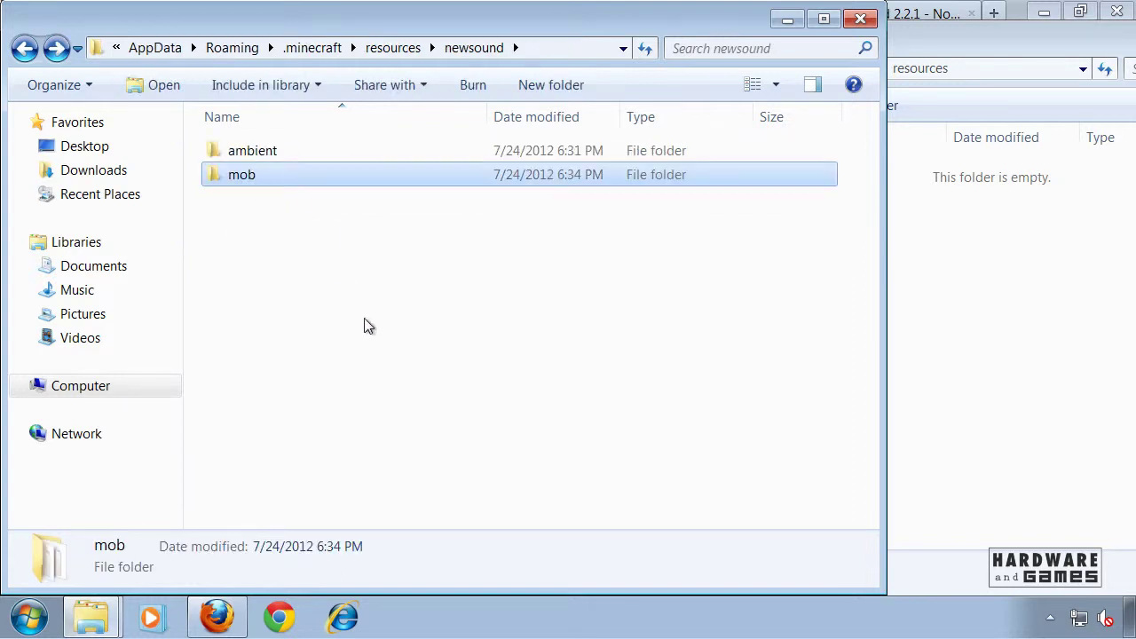
{"action": "key", "text": "BackSpace"}
{"action": "key", "text": "BackSpace"}
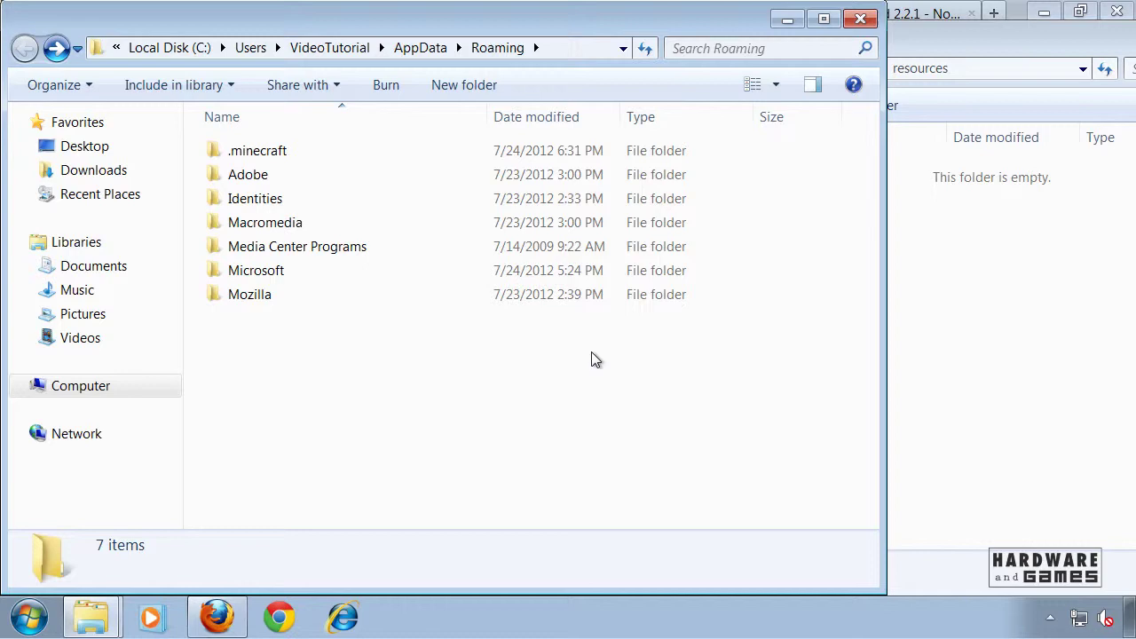
- Bring the moremobs03b resources window to the front and reposition it over the Roaming folder window
{"action": "left_click", "coordinate": [985, 324]}
{"action": "left_click_drag", "start_coordinate": [914, 43], "coordinate": [630, 69]}
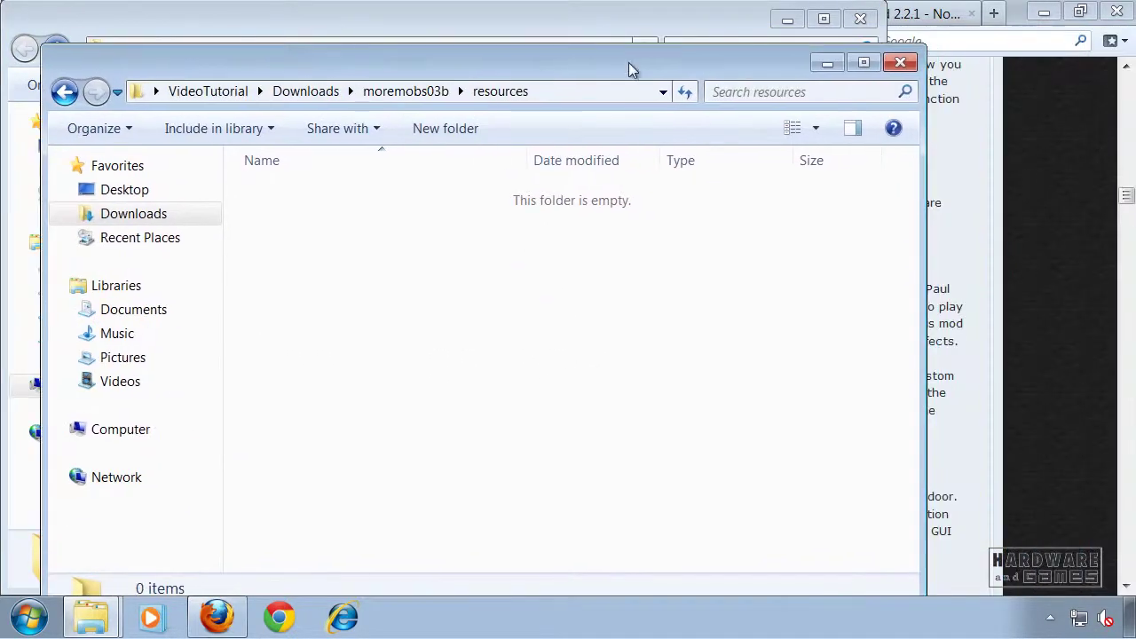